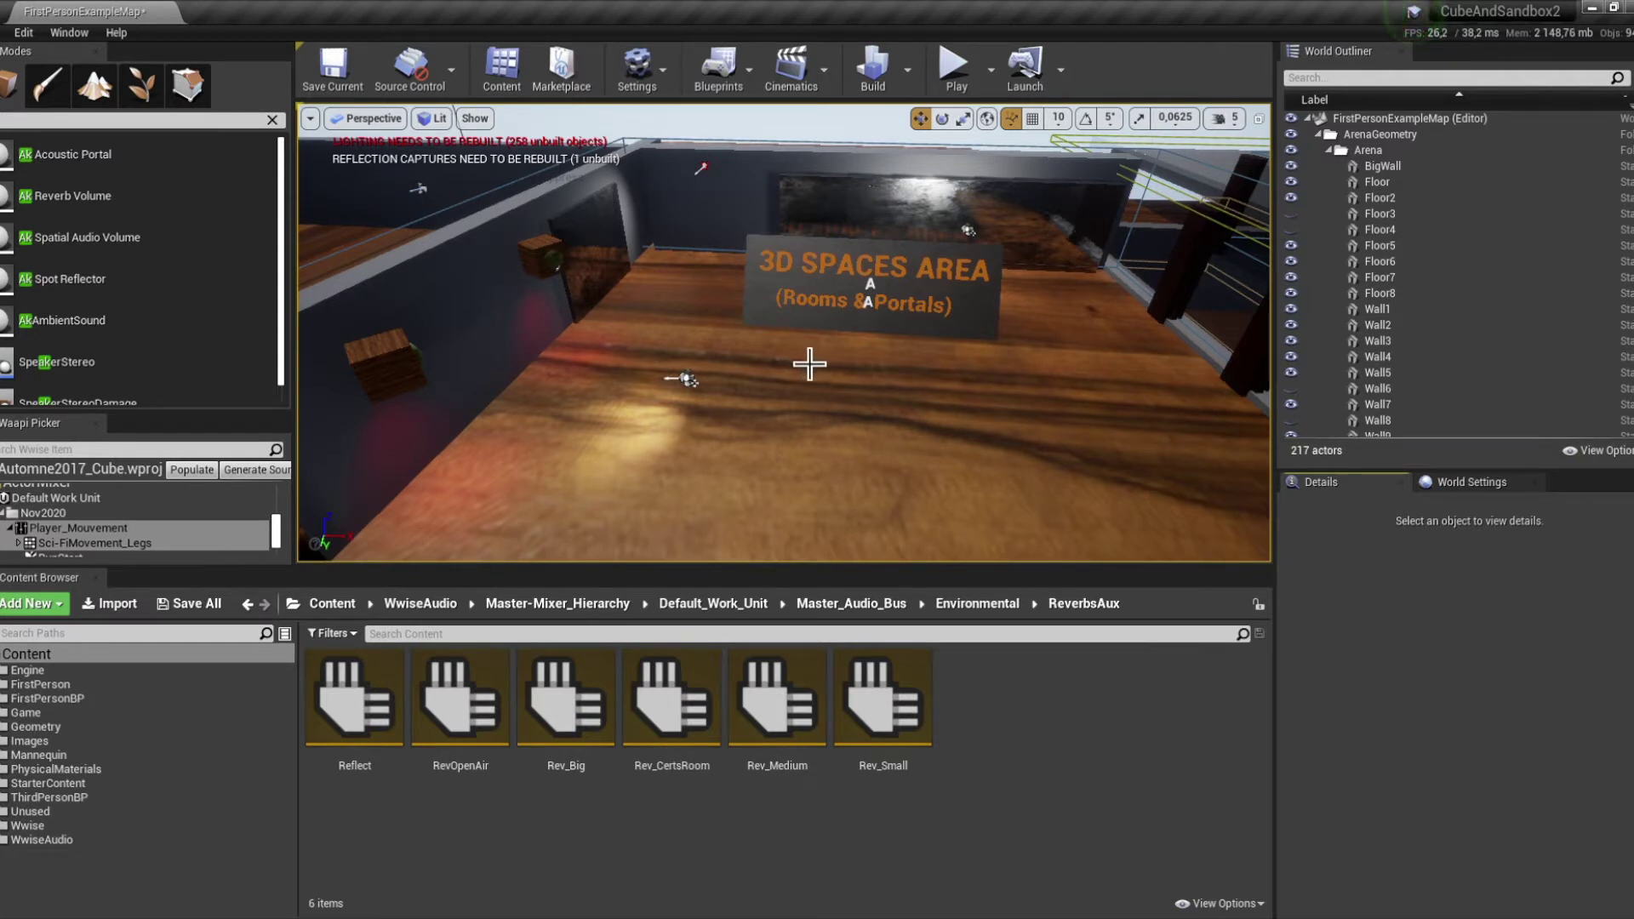
# Step: Start a play session in the level and run the character around the big room and its doorway
pyautogui.moveTo(783, 333); pyautogui.dragTo(1103, 302, button='right')
pyautogui.moveTo(629, 336); pyautogui.dragTo(814, 367, button='right')
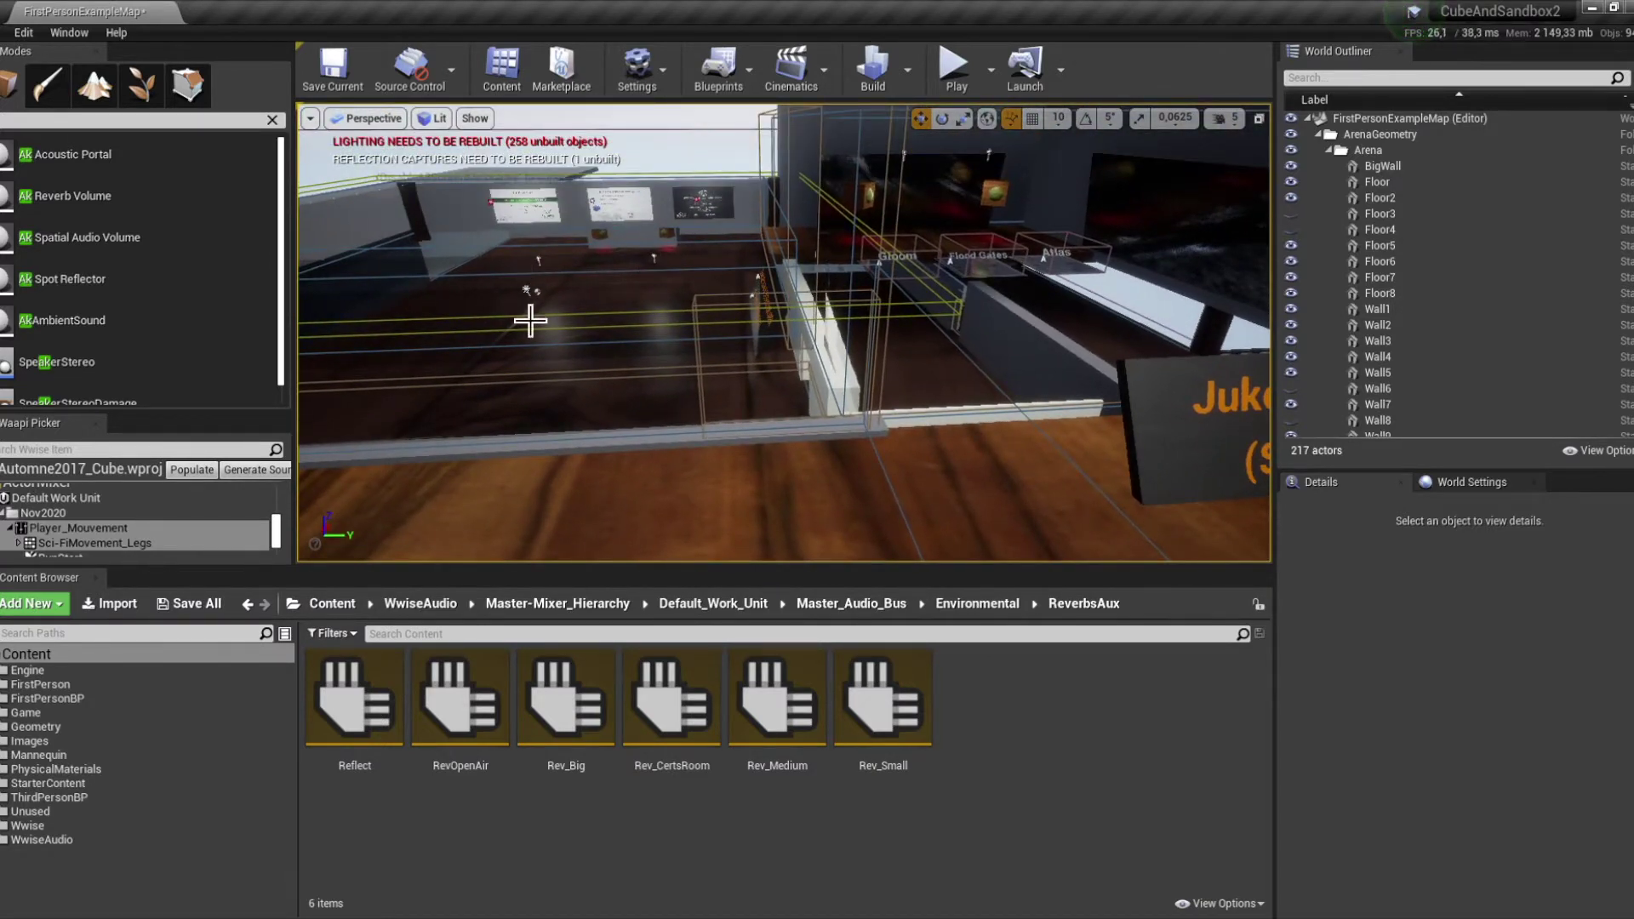
pyautogui.click(909, 376)
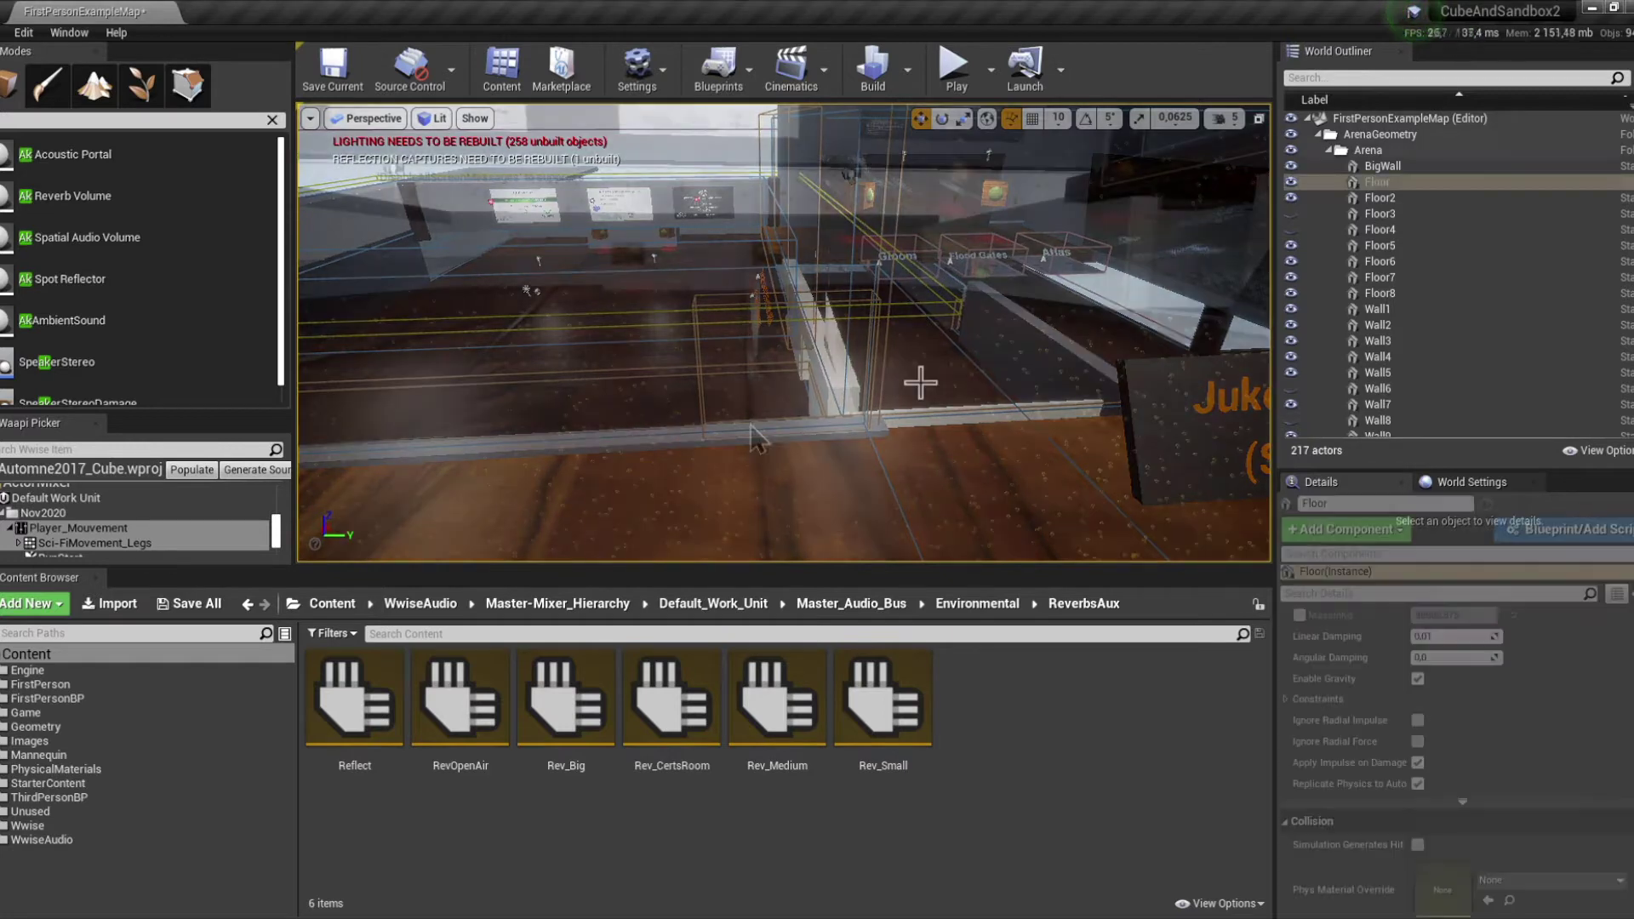
pyautogui.press('f')
pyautogui.hotkey('alt', 'p')
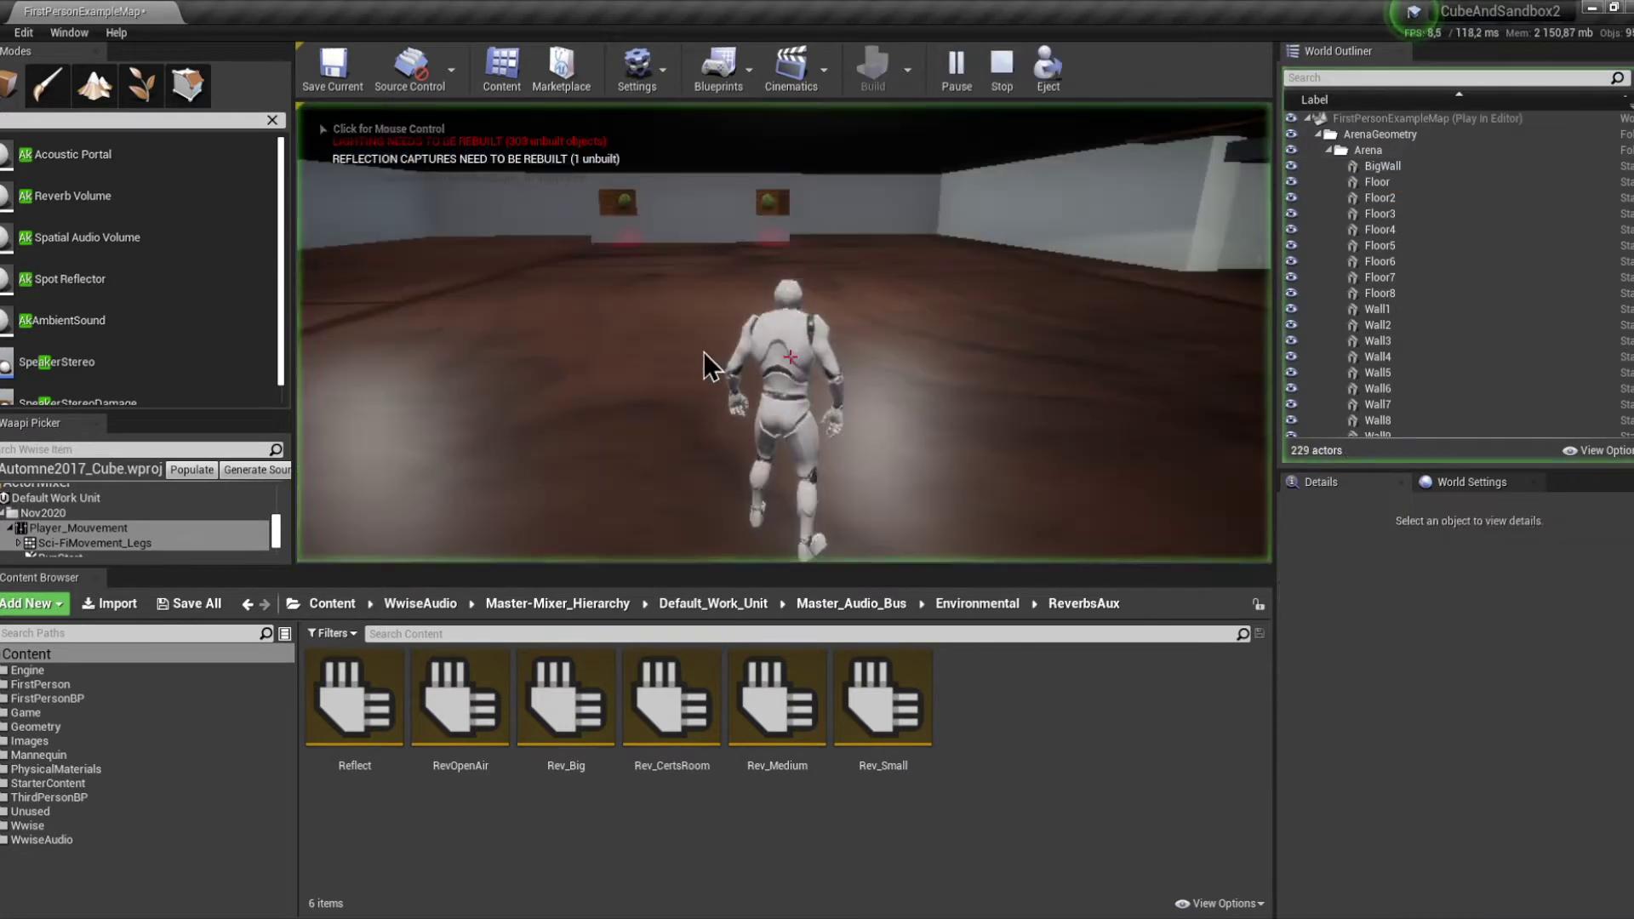
pyautogui.press('w')
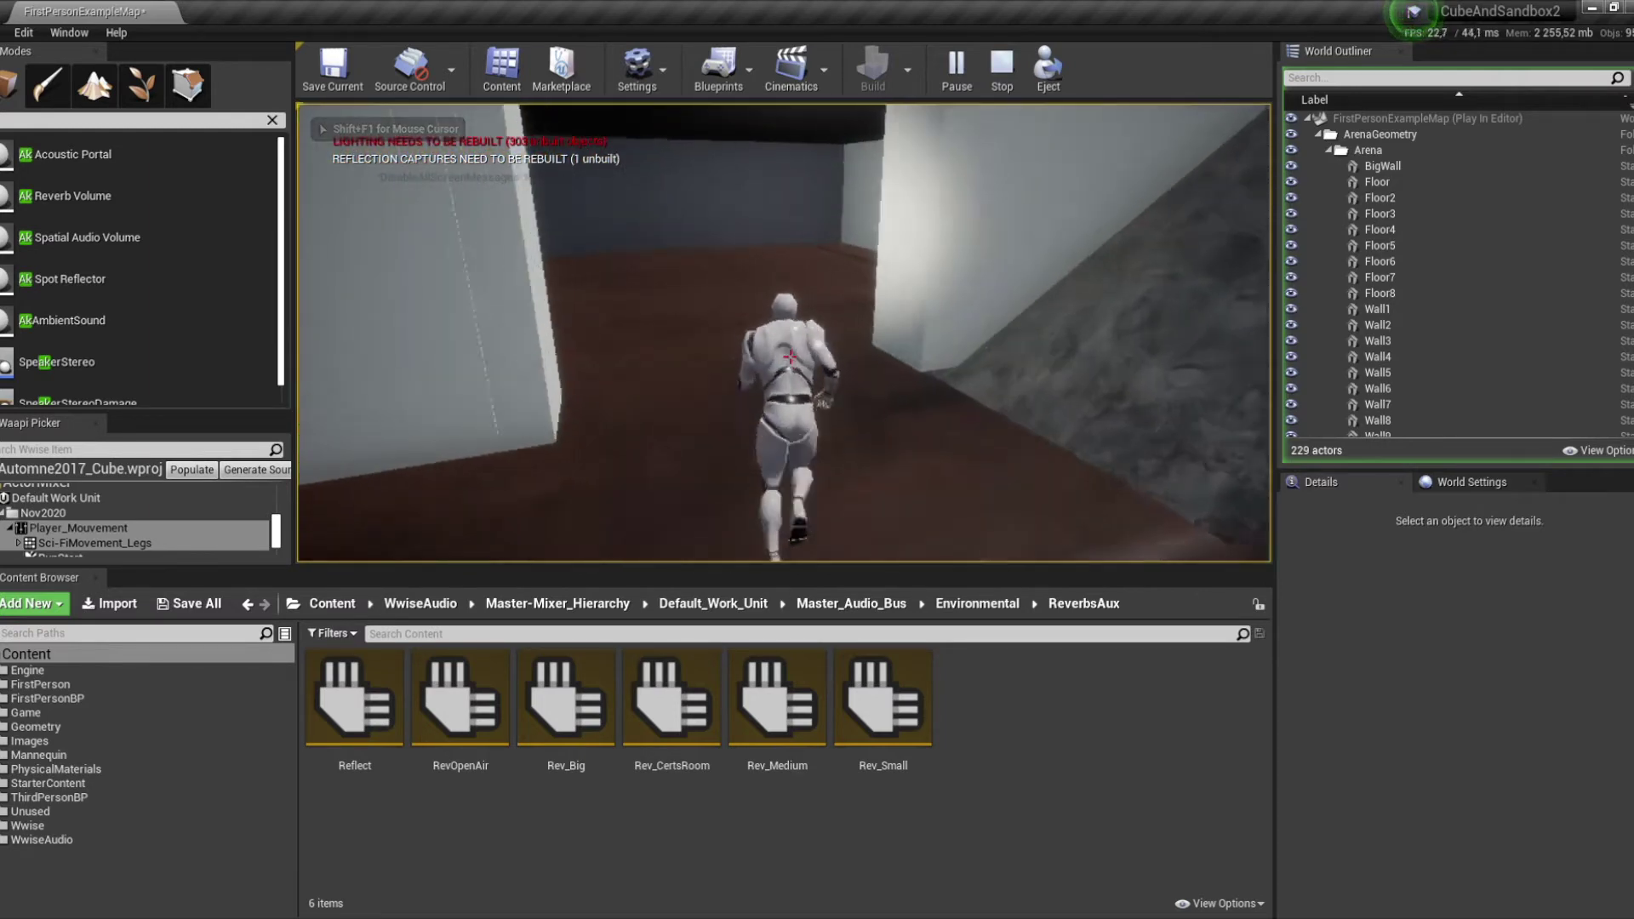
pyautogui.press('d')
pyautogui.press('d')
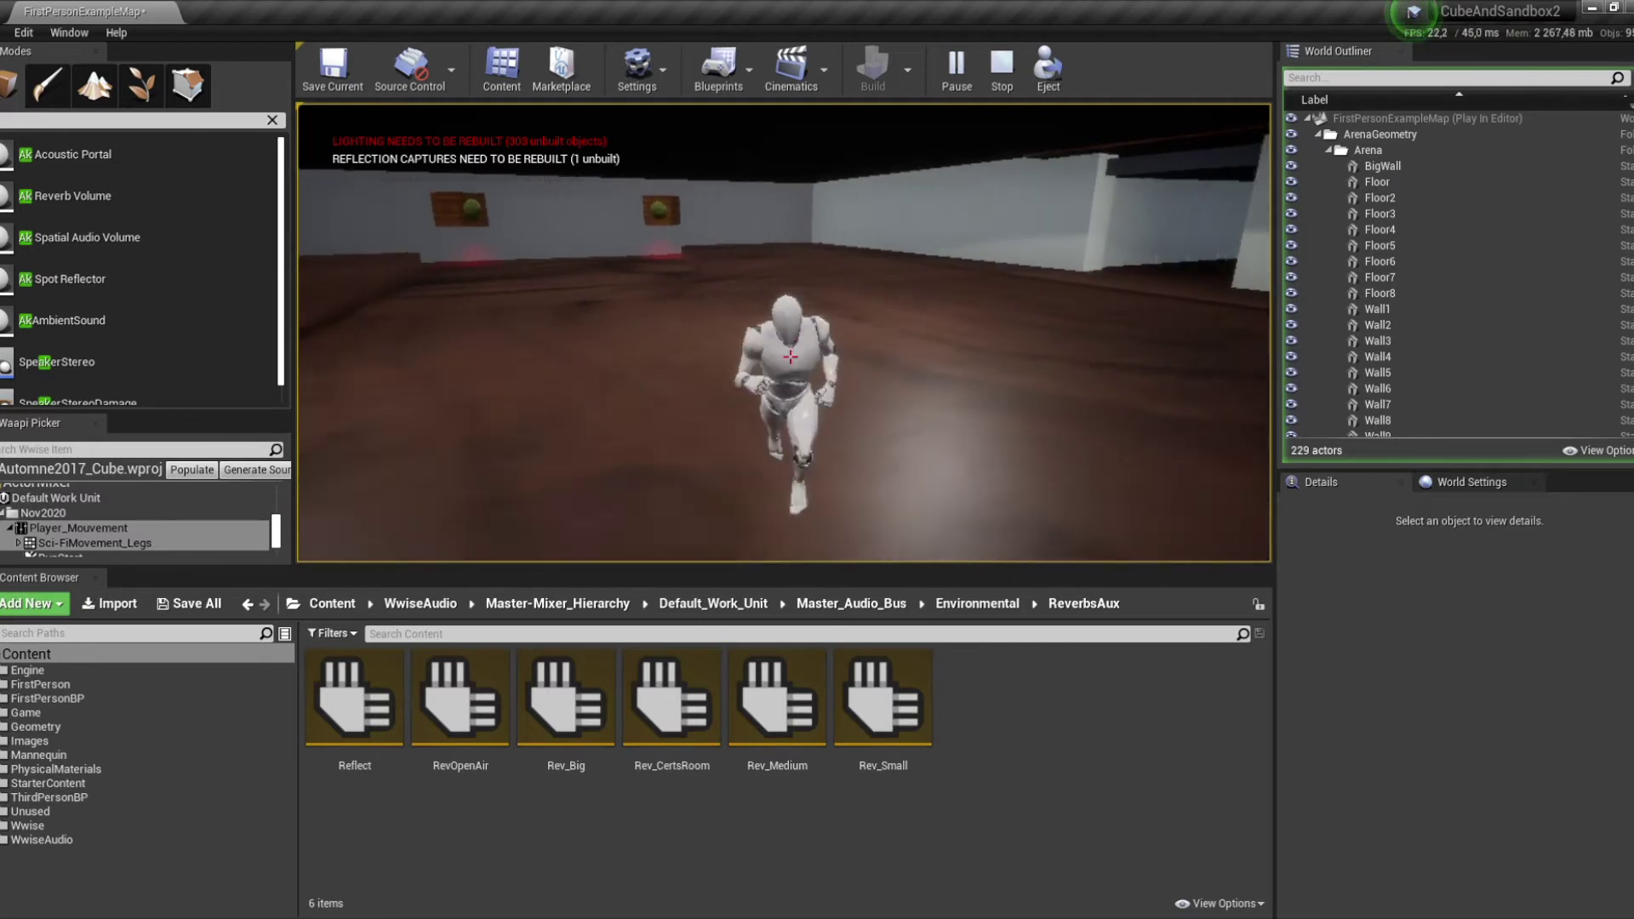
pyautogui.hotkey('shift', 'F1')
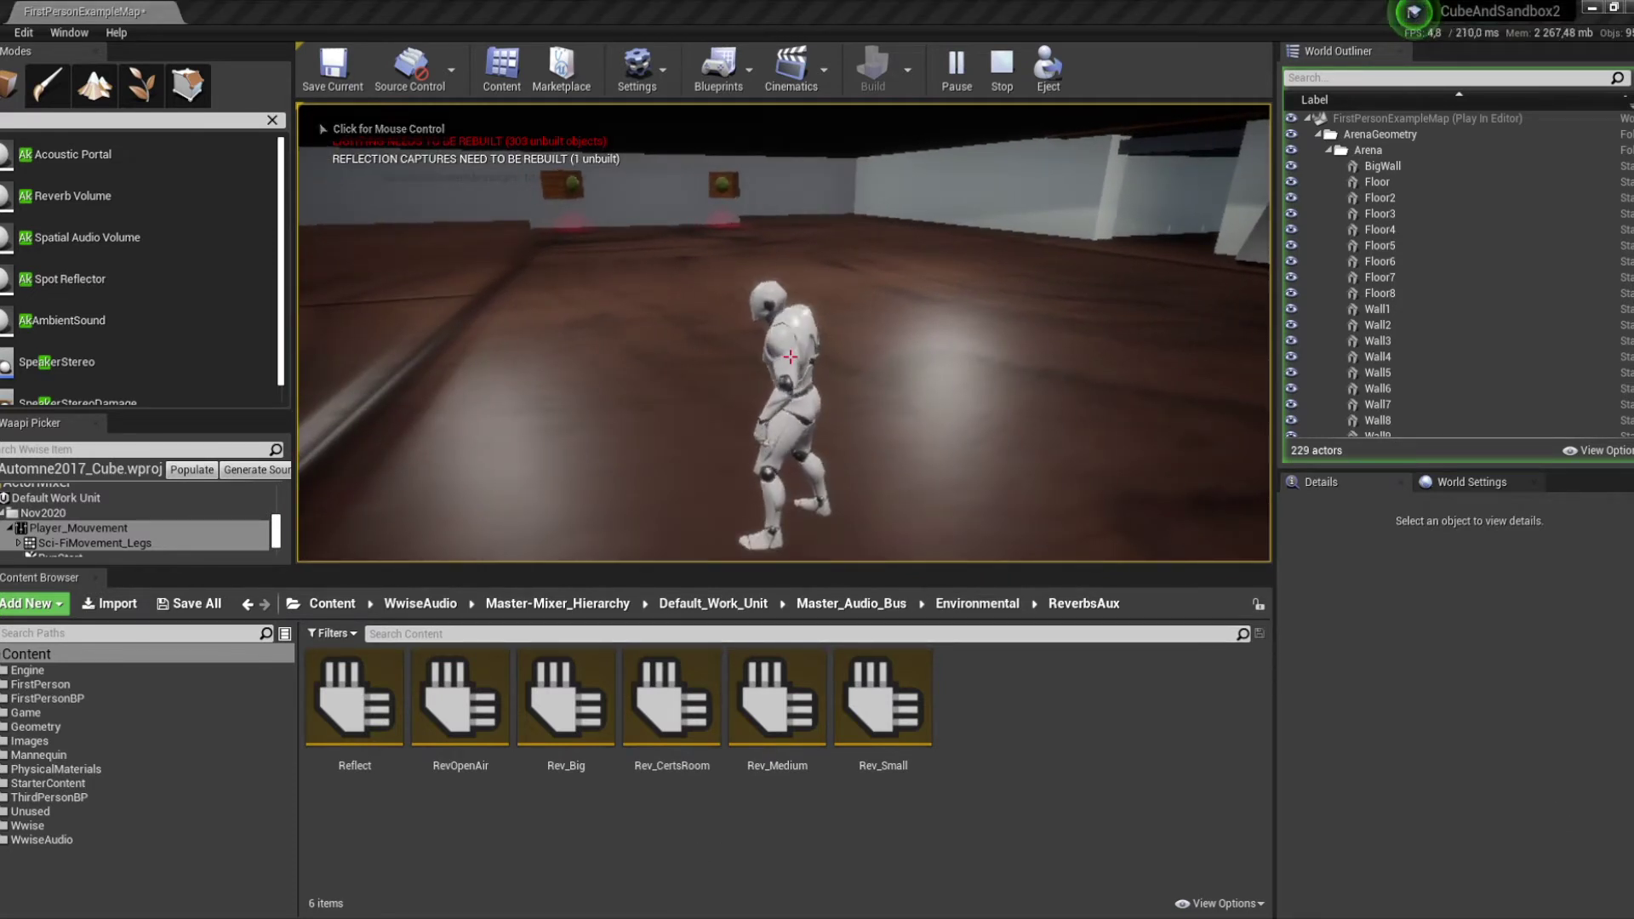
# Step: Run the character through the opening into the adjoining dark room, explore its walls and doorways, and end the play session
pyautogui.click(605, 336)
pyautogui.press('d')
pyautogui.press('w')
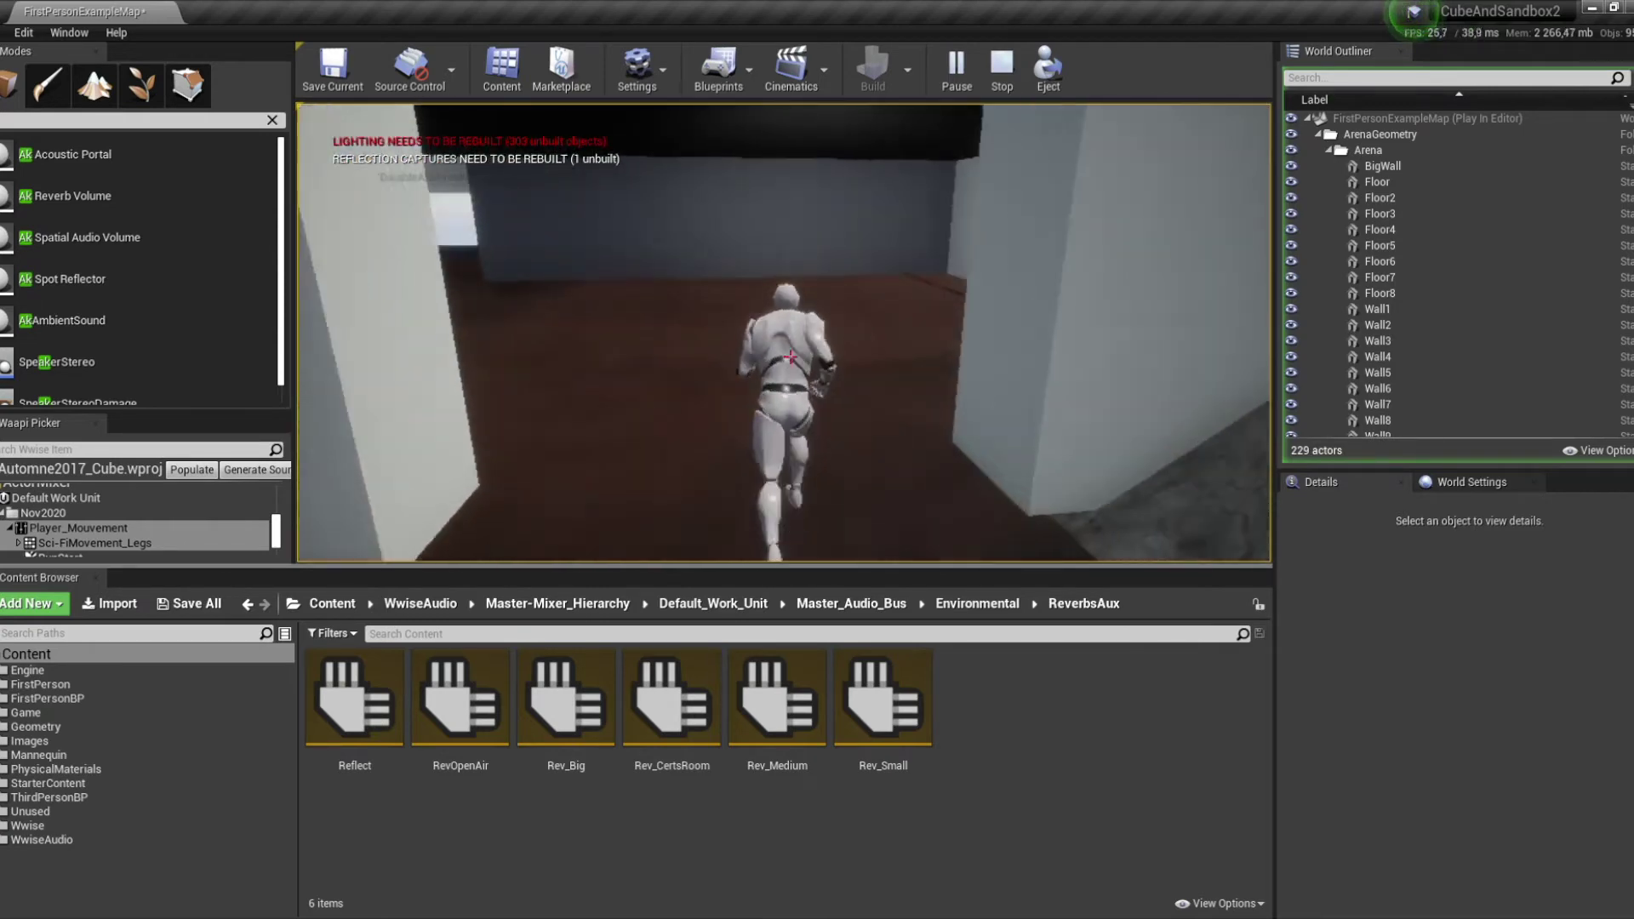
pyautogui.press('s')
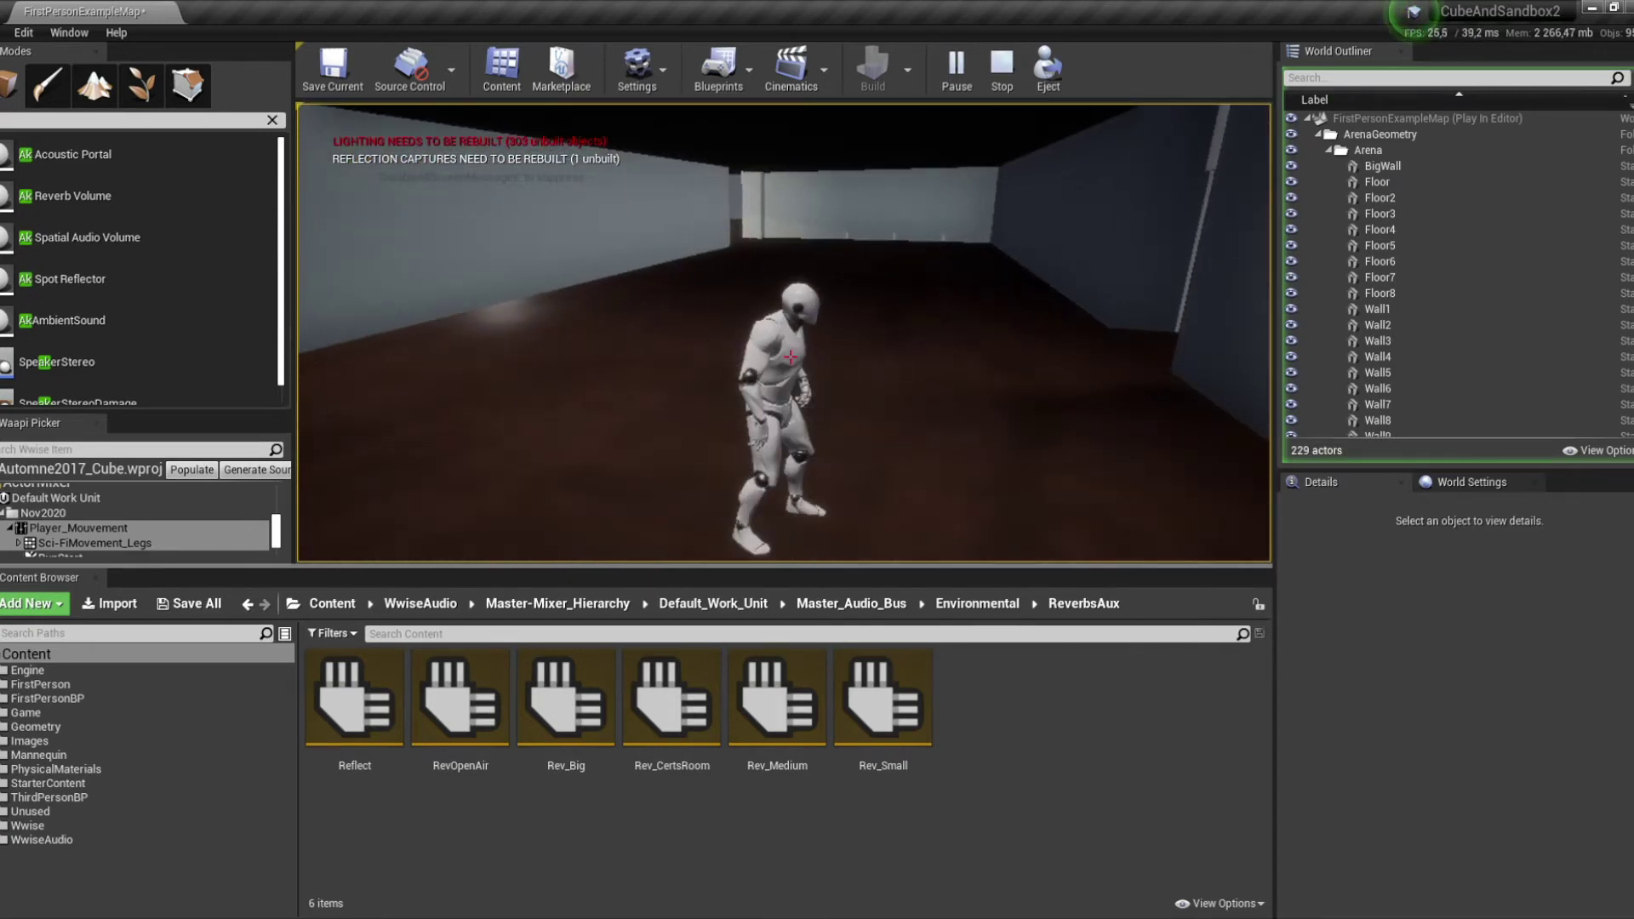
pyautogui.press('d')
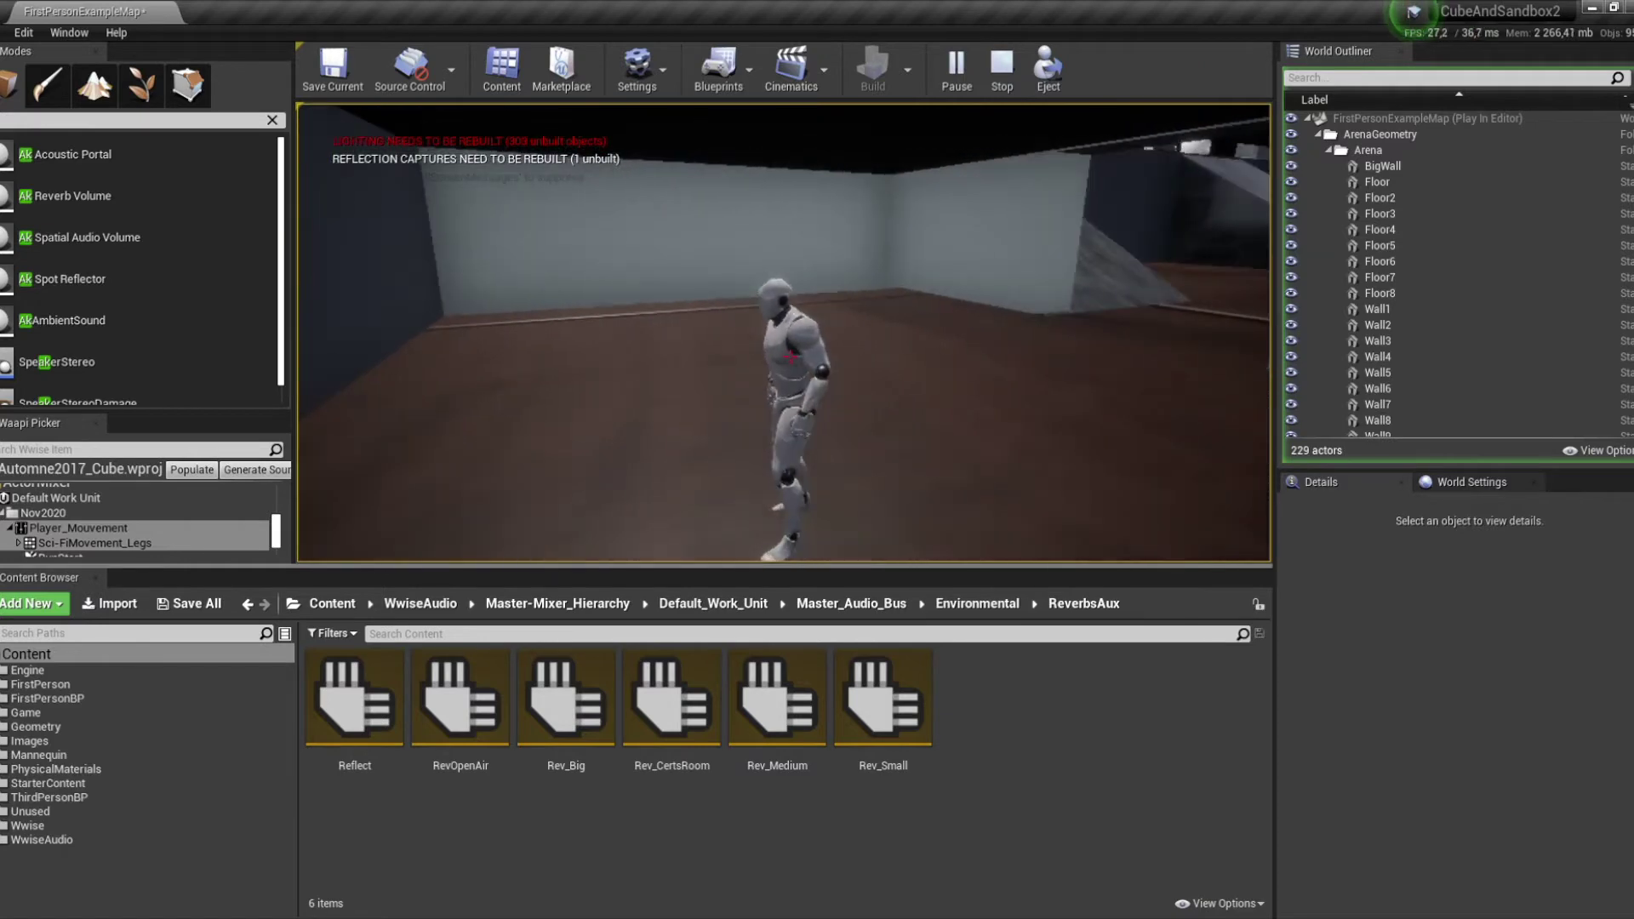
pyautogui.press('d')
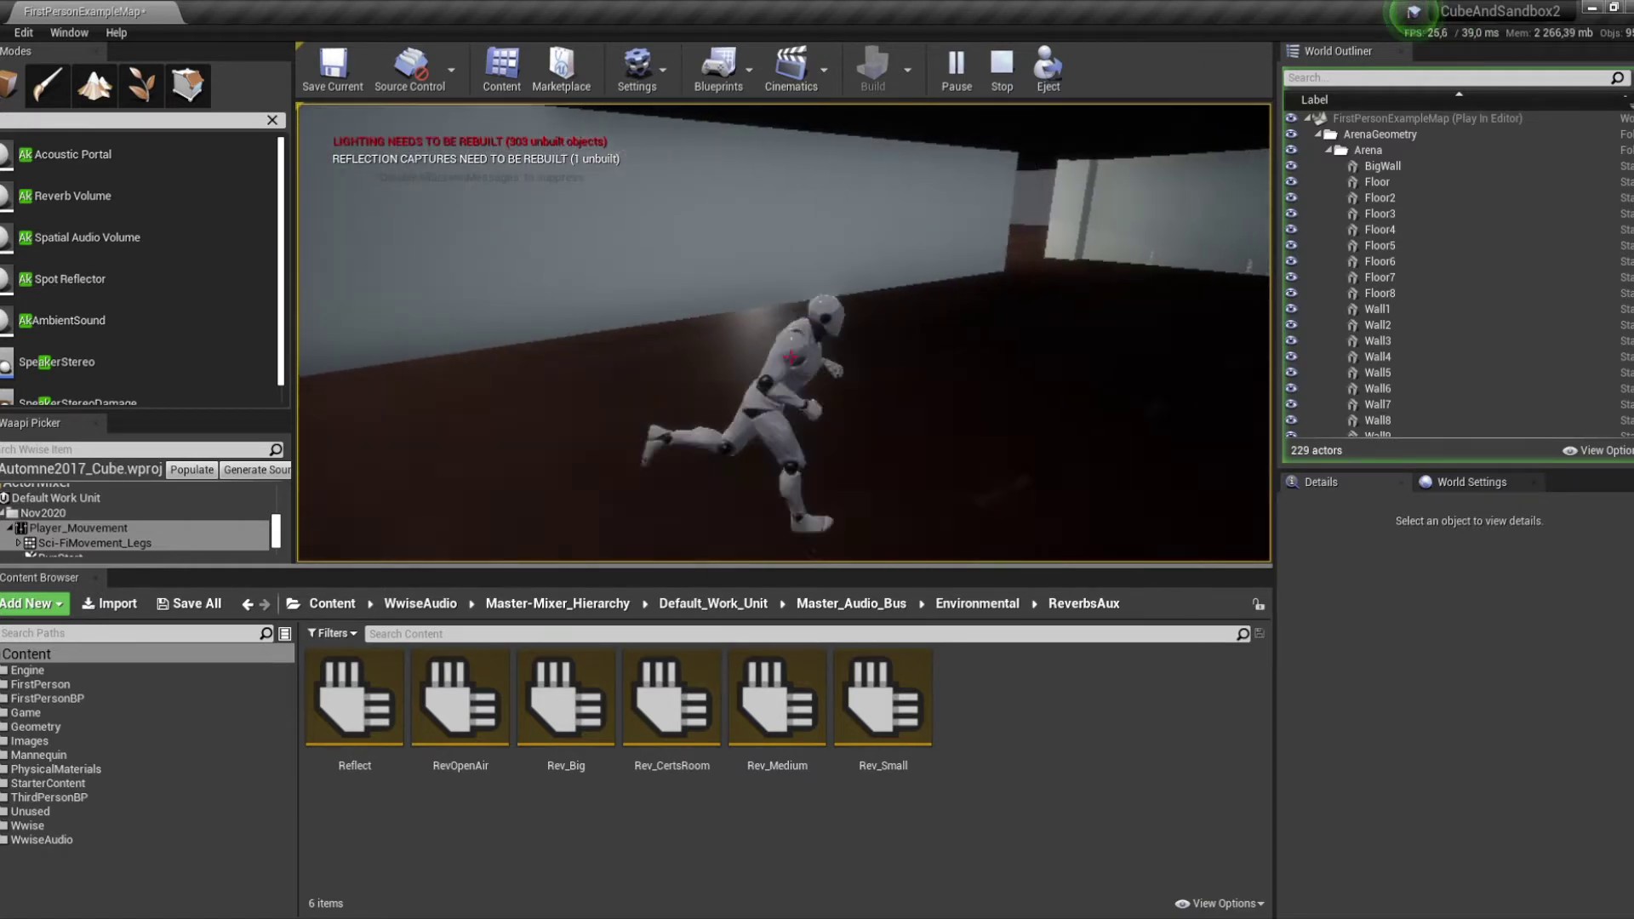
pyautogui.press('w')
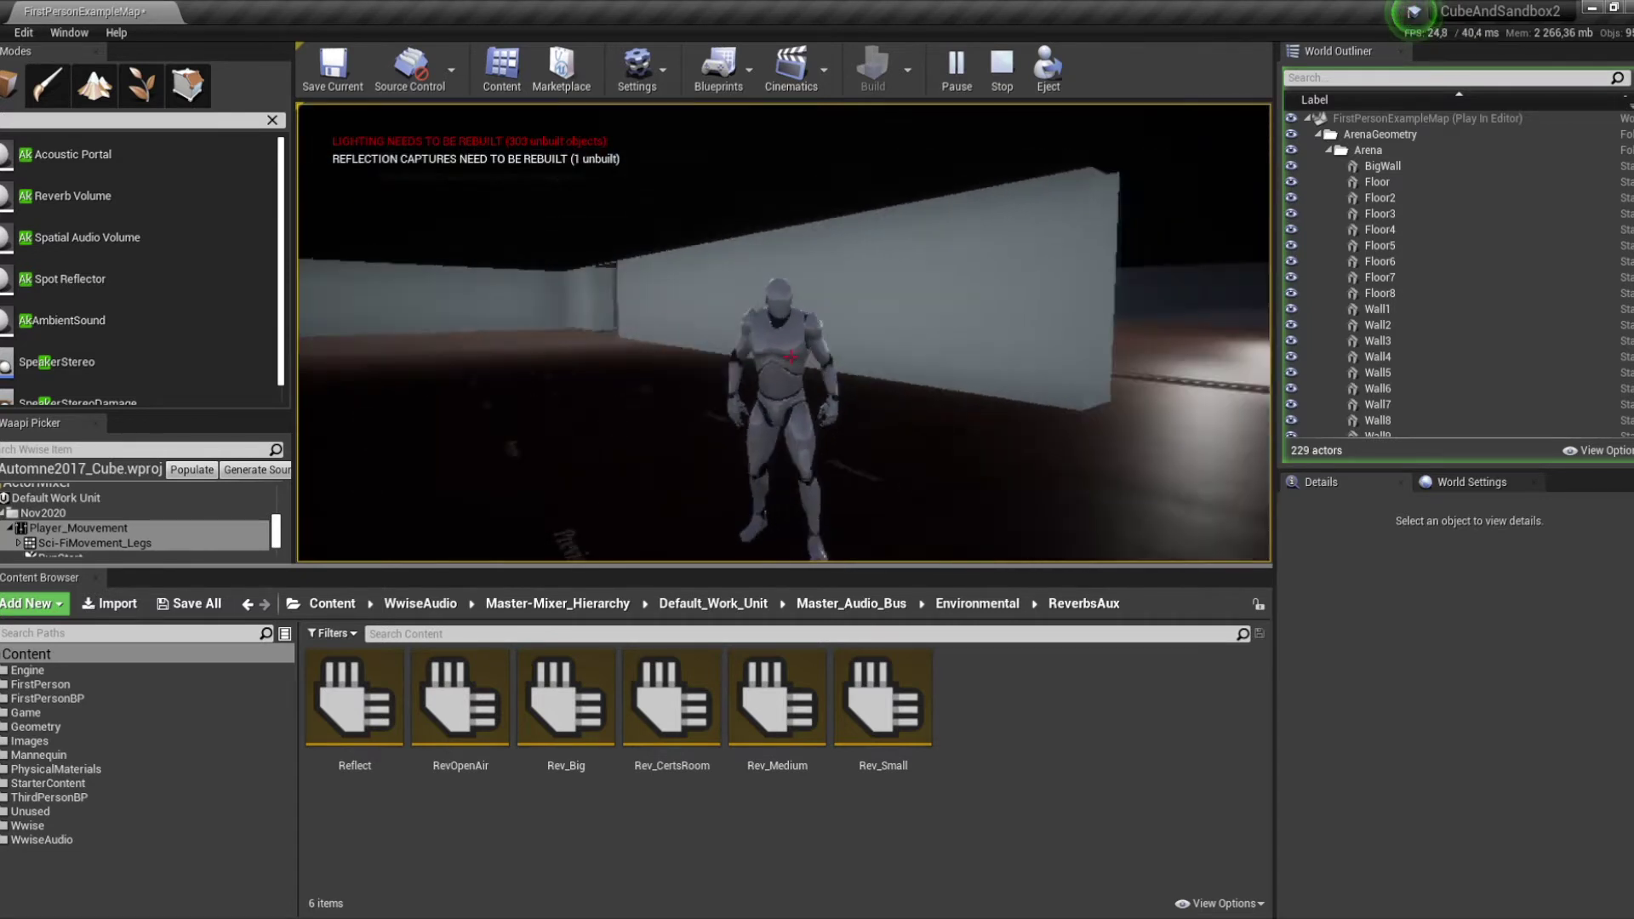
pyautogui.press('a')
pyautogui.press('a')
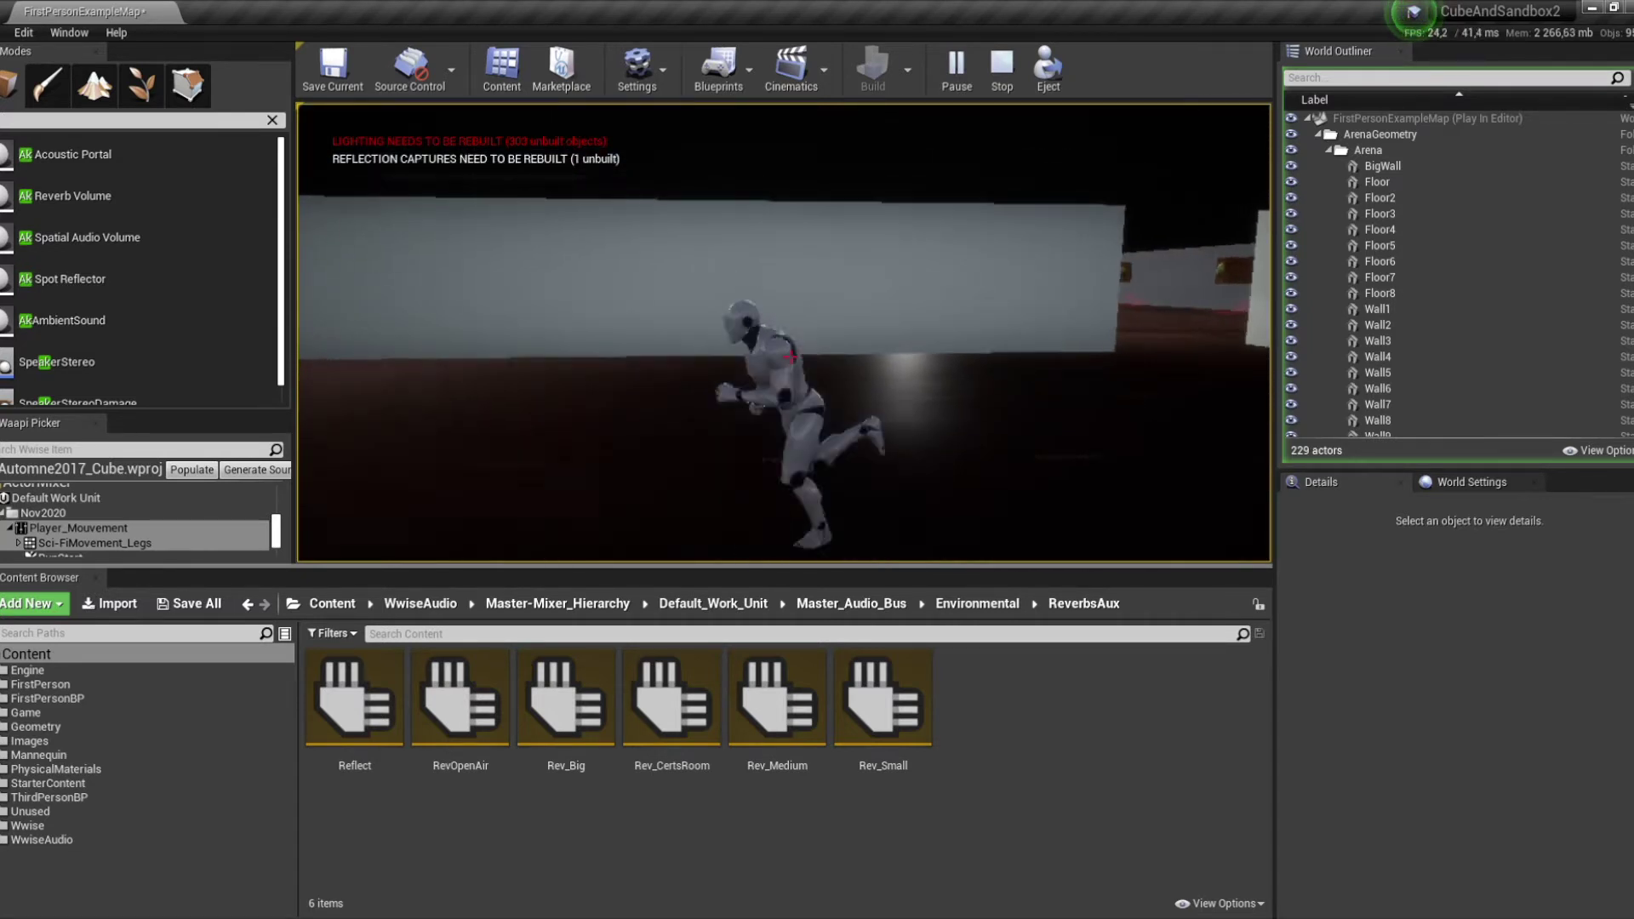
pyautogui.press('Escape')
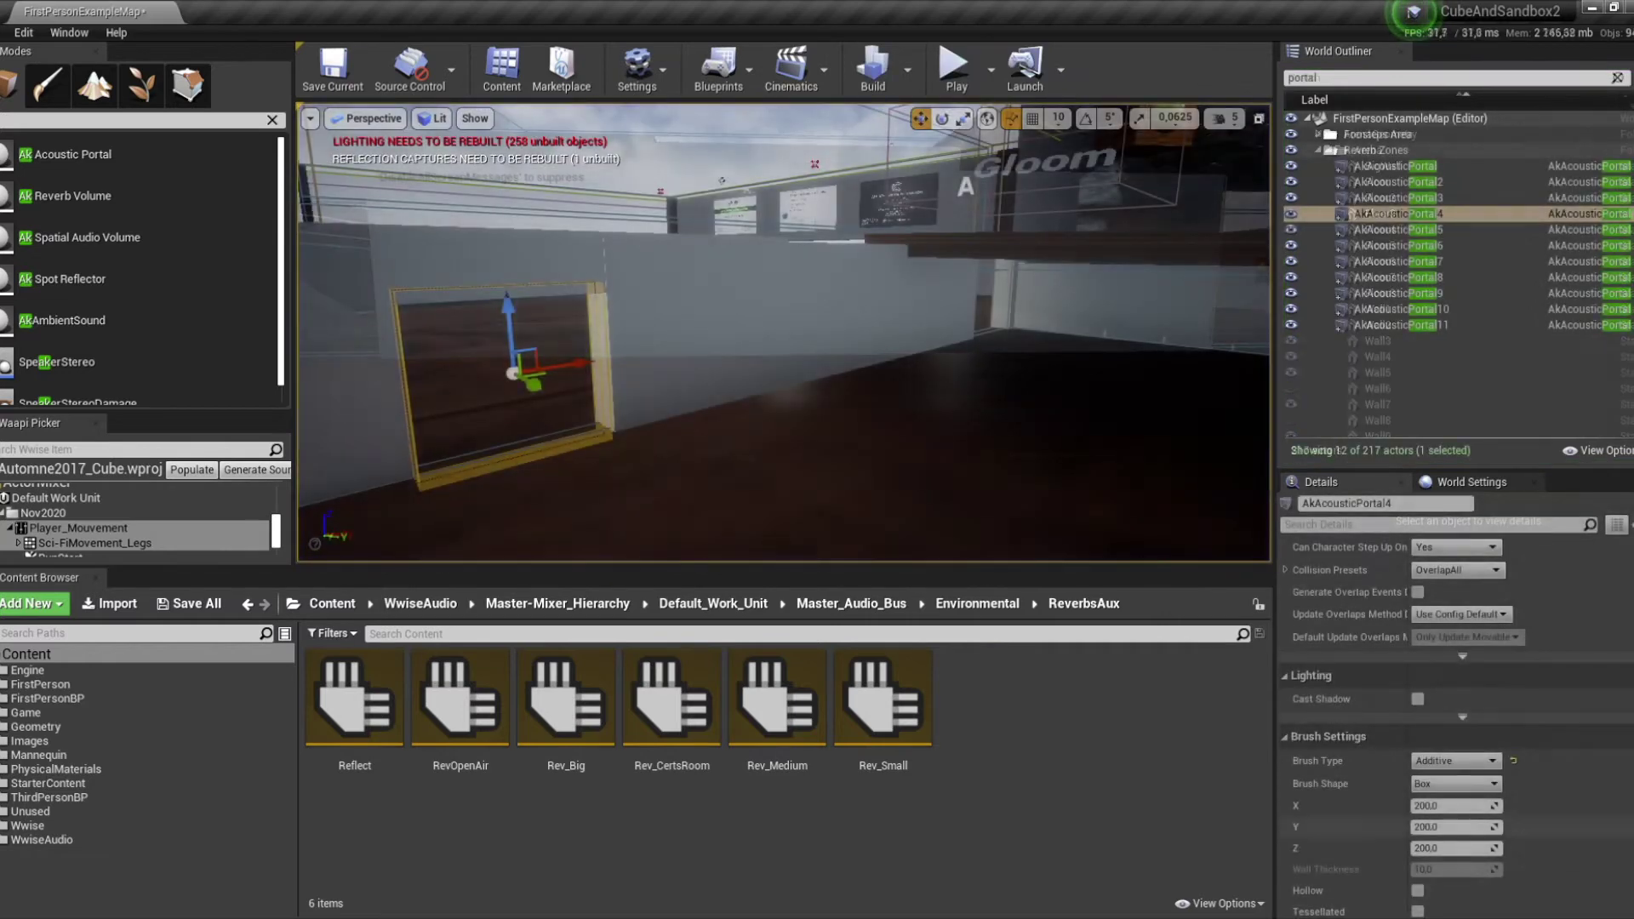
# Step: Add AkAcousticPortal3 to the selection, select only AkAcousticPortal4 and inspect up close how it fills the wall opening
pyautogui.keyDown('ctrl'); pyautogui.click(1438, 202); pyautogui.keyUp('ctrl')
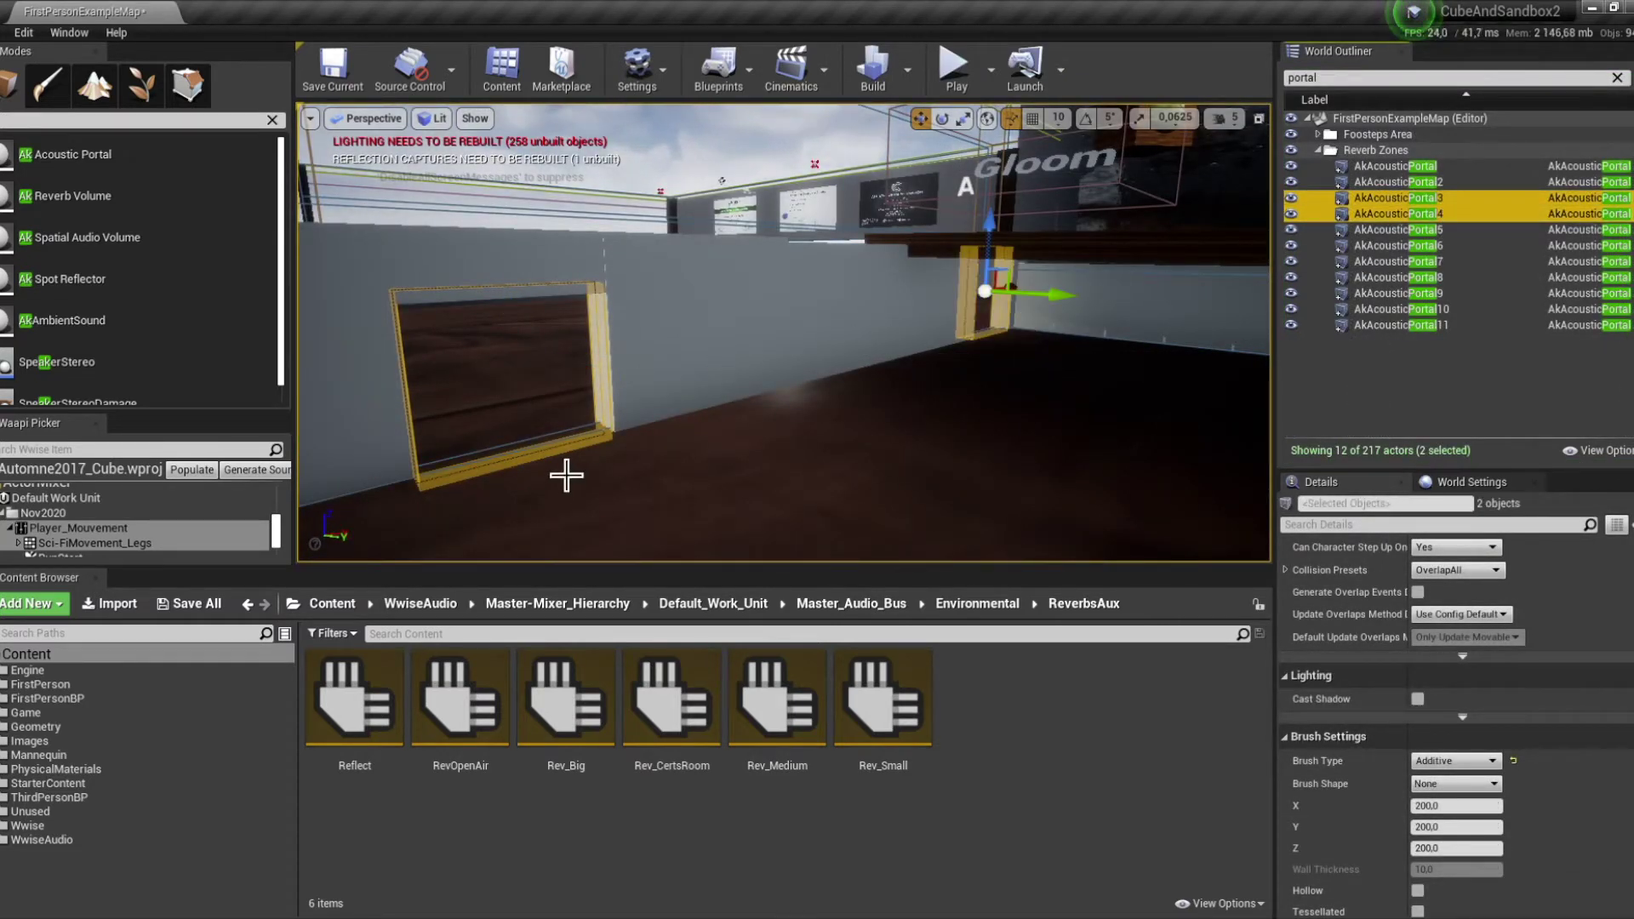
pyautogui.click(1426, 212)
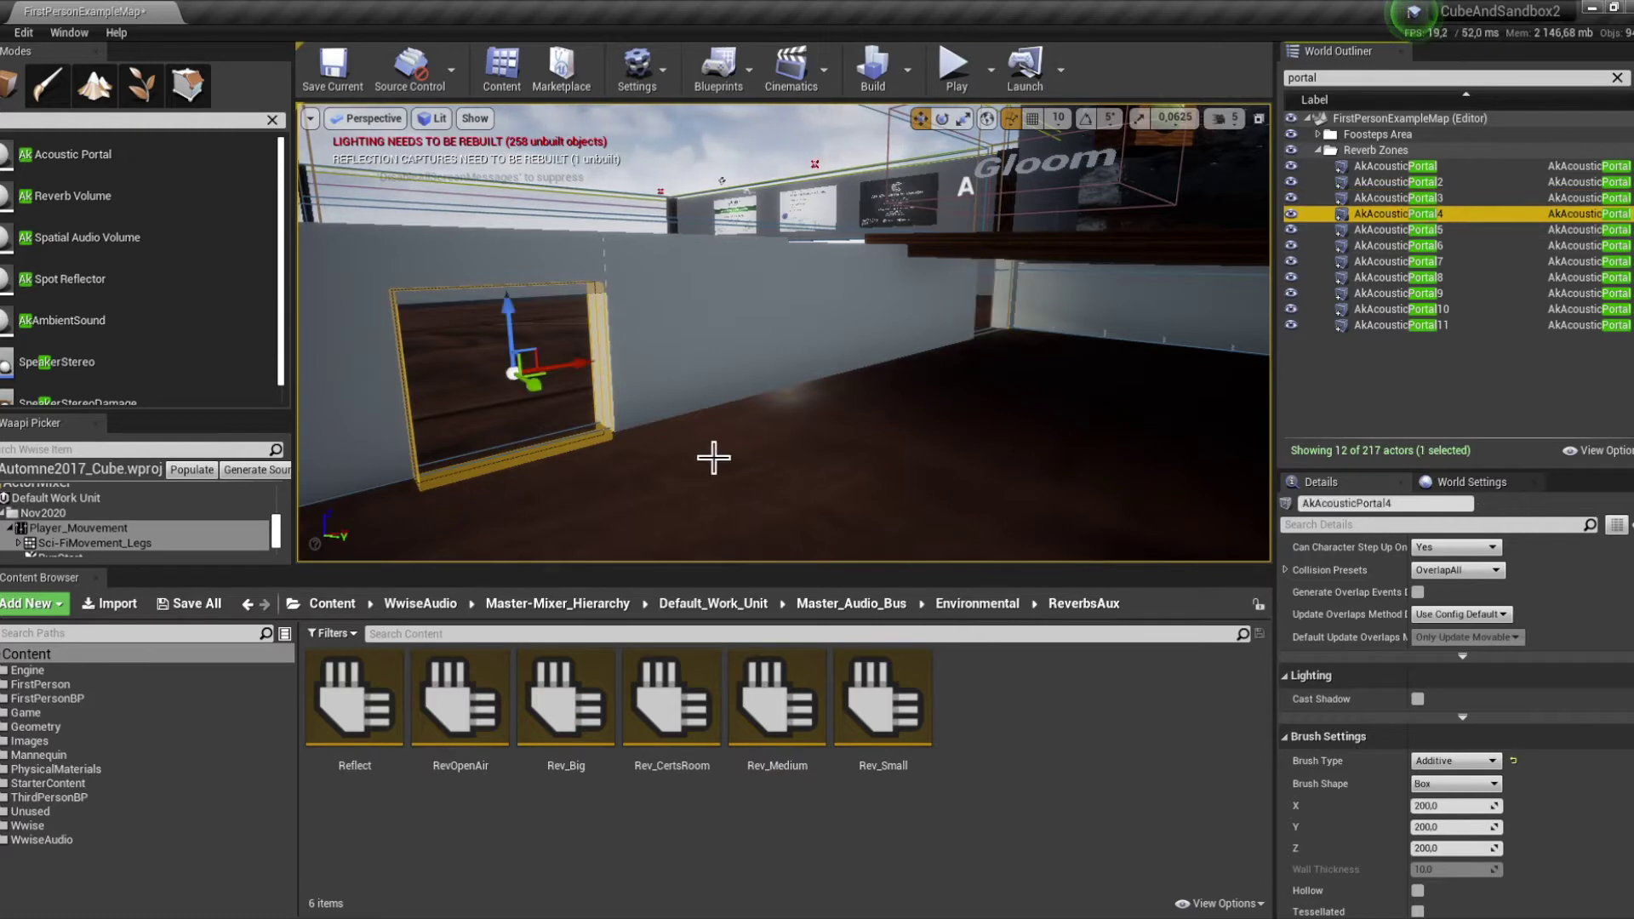
pyautogui.moveTo(783, 341); pyautogui.dragTo(727, 458, button='right')
pyautogui.press('w')
pyautogui.press('a')
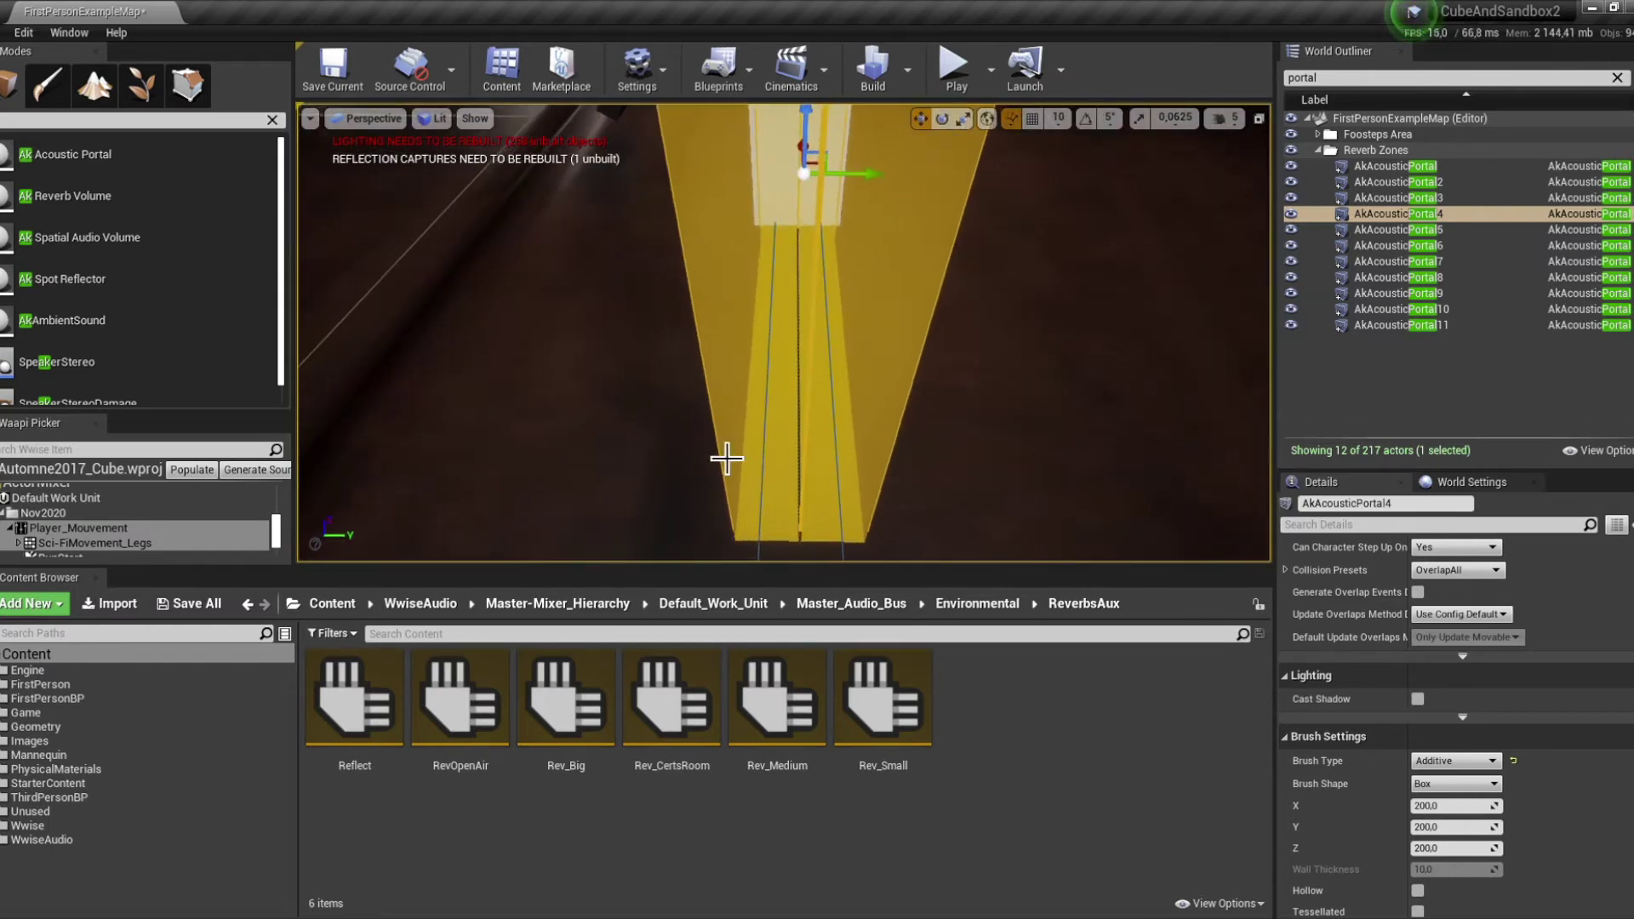
# Step: Inspect the RevZone_BigRoom and RevZone_SmallRoom volume edges at the opening, and reselect AkAcousticPortal4 between them
pyautogui.click(791, 410)
pyautogui.press('f')
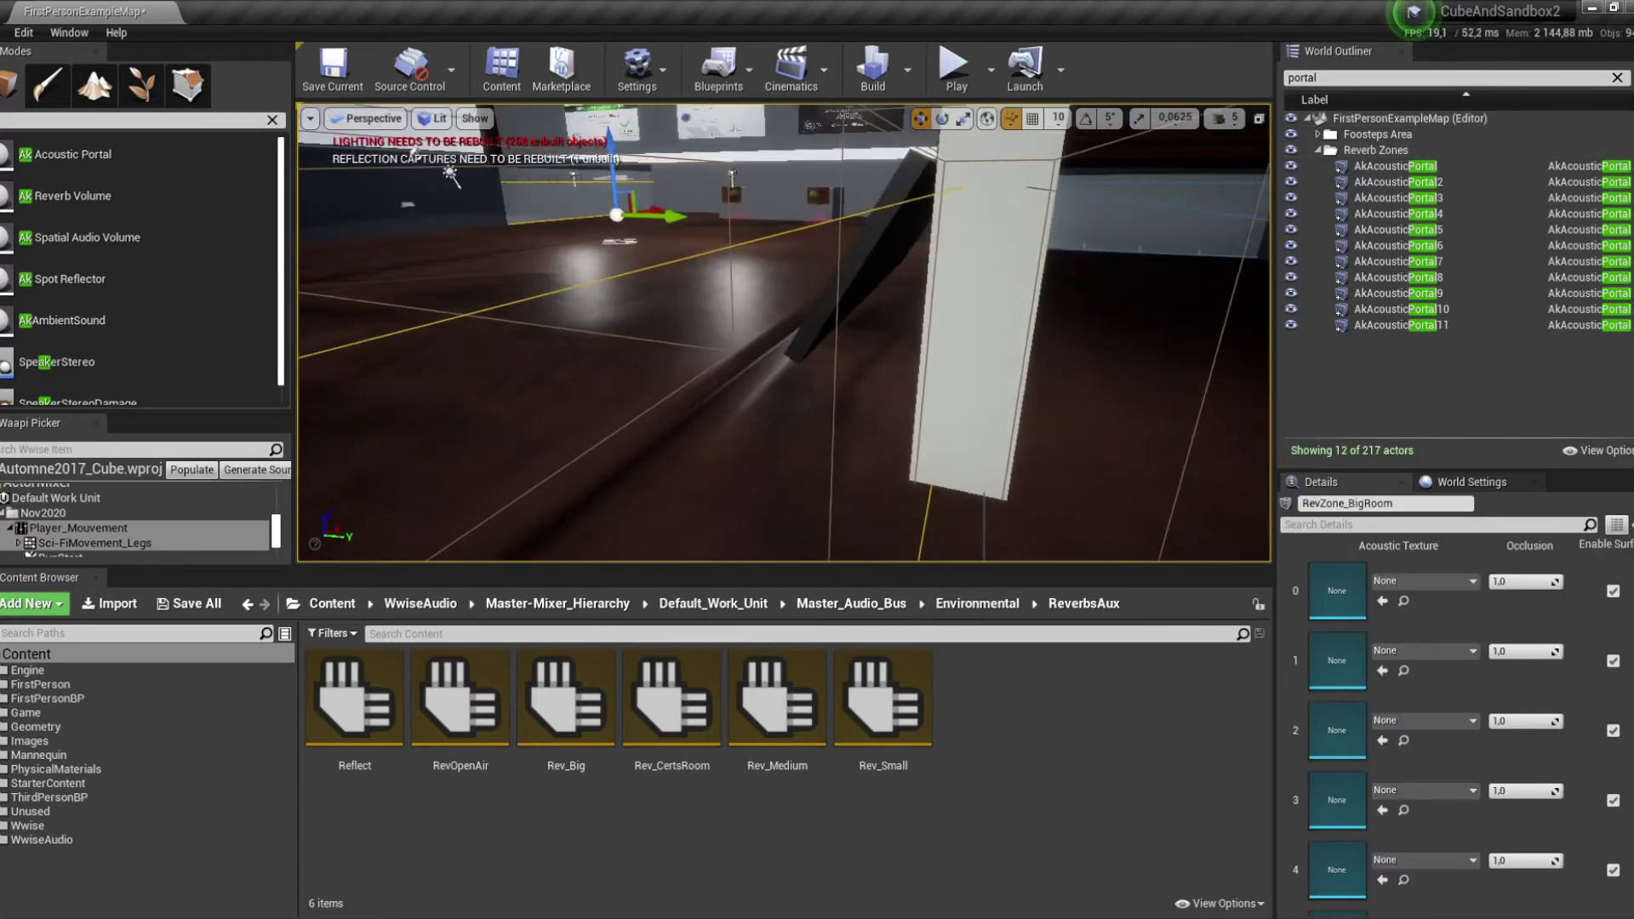
pyautogui.moveTo(808, 401); pyautogui.dragTo(953, 553, button='right')
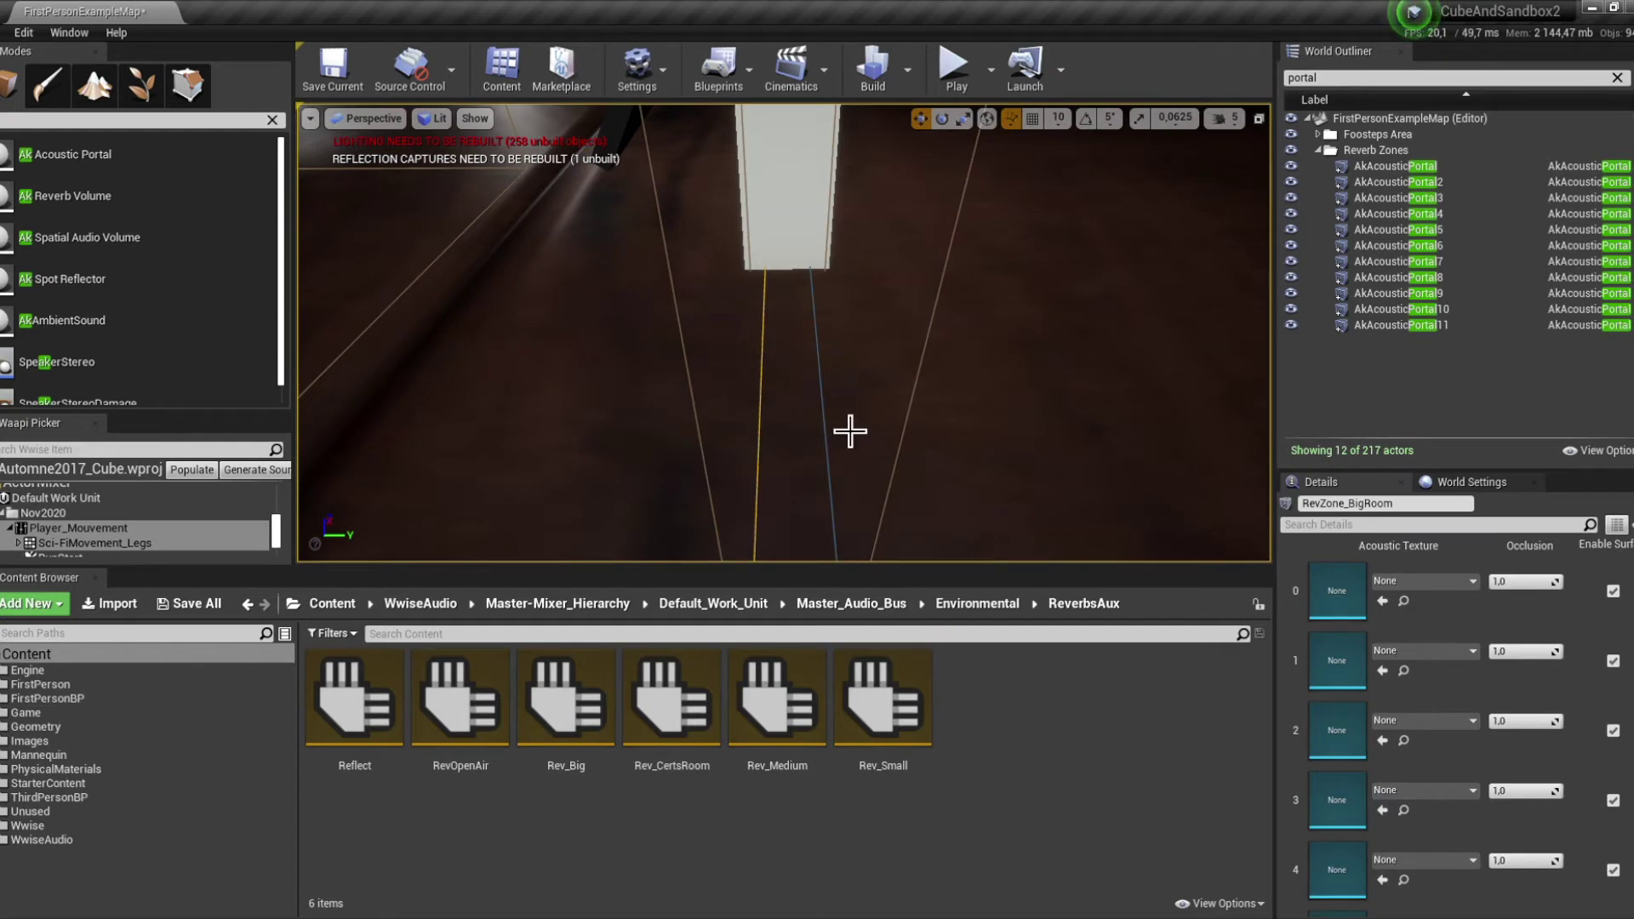
pyautogui.moveTo(954, 553); pyautogui.dragTo(1344, 290, button='right')
pyautogui.moveTo(728, 336); pyautogui.dragTo(693, 340, button='right')
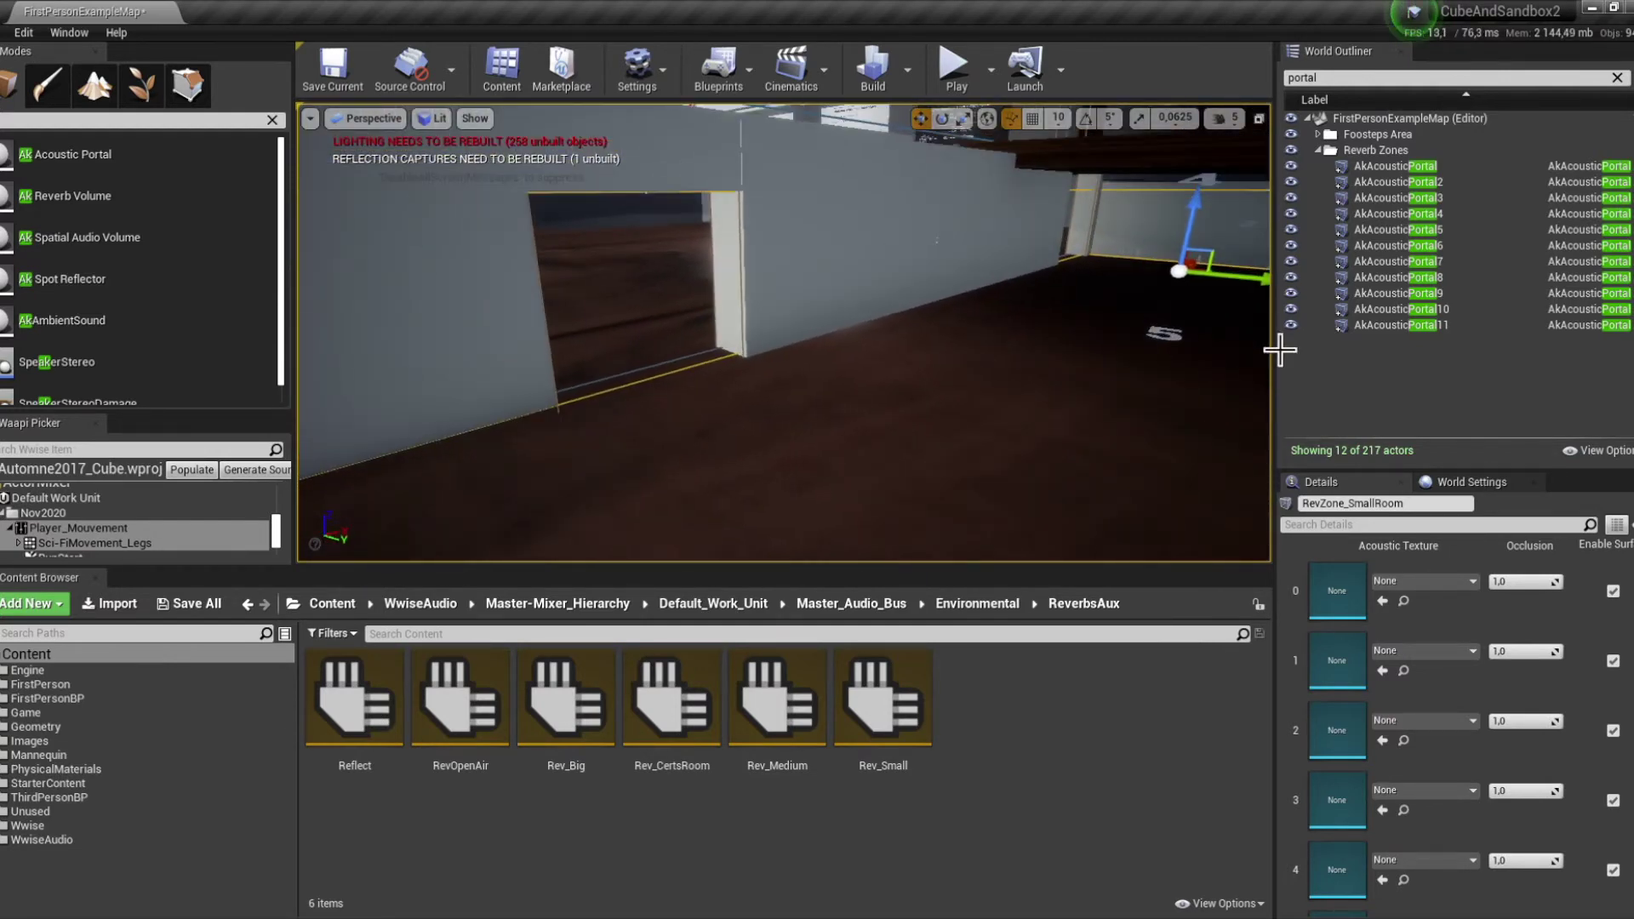
pyautogui.doubleClick(1396, 214)
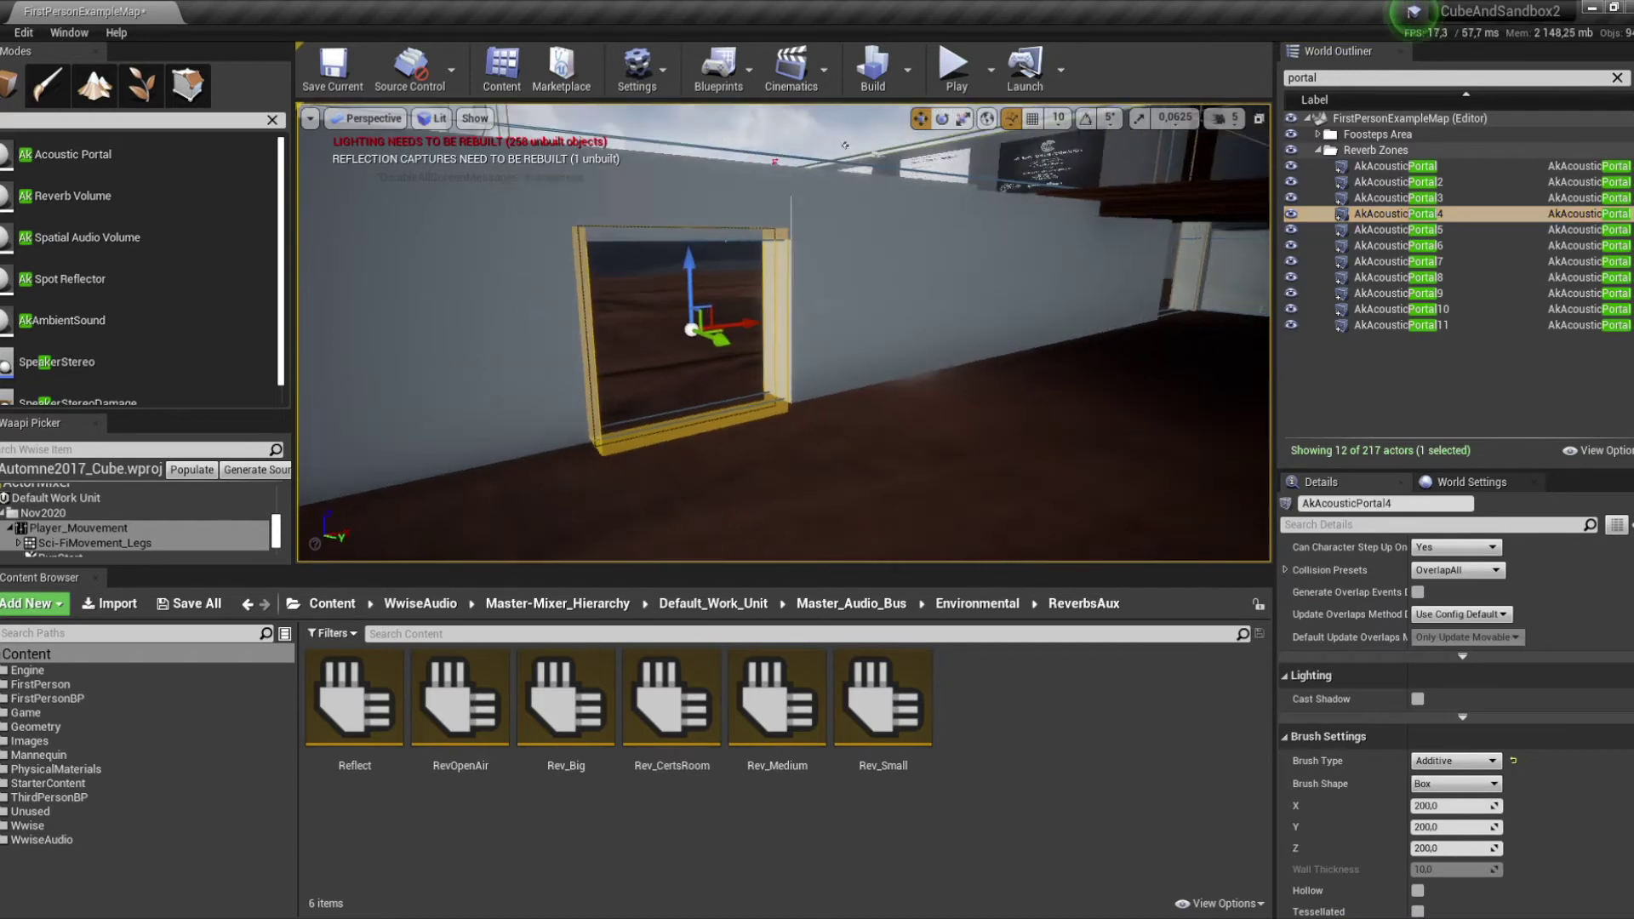
pyautogui.moveTo(783, 332); pyautogui.dragTo(851, 319, button='right')
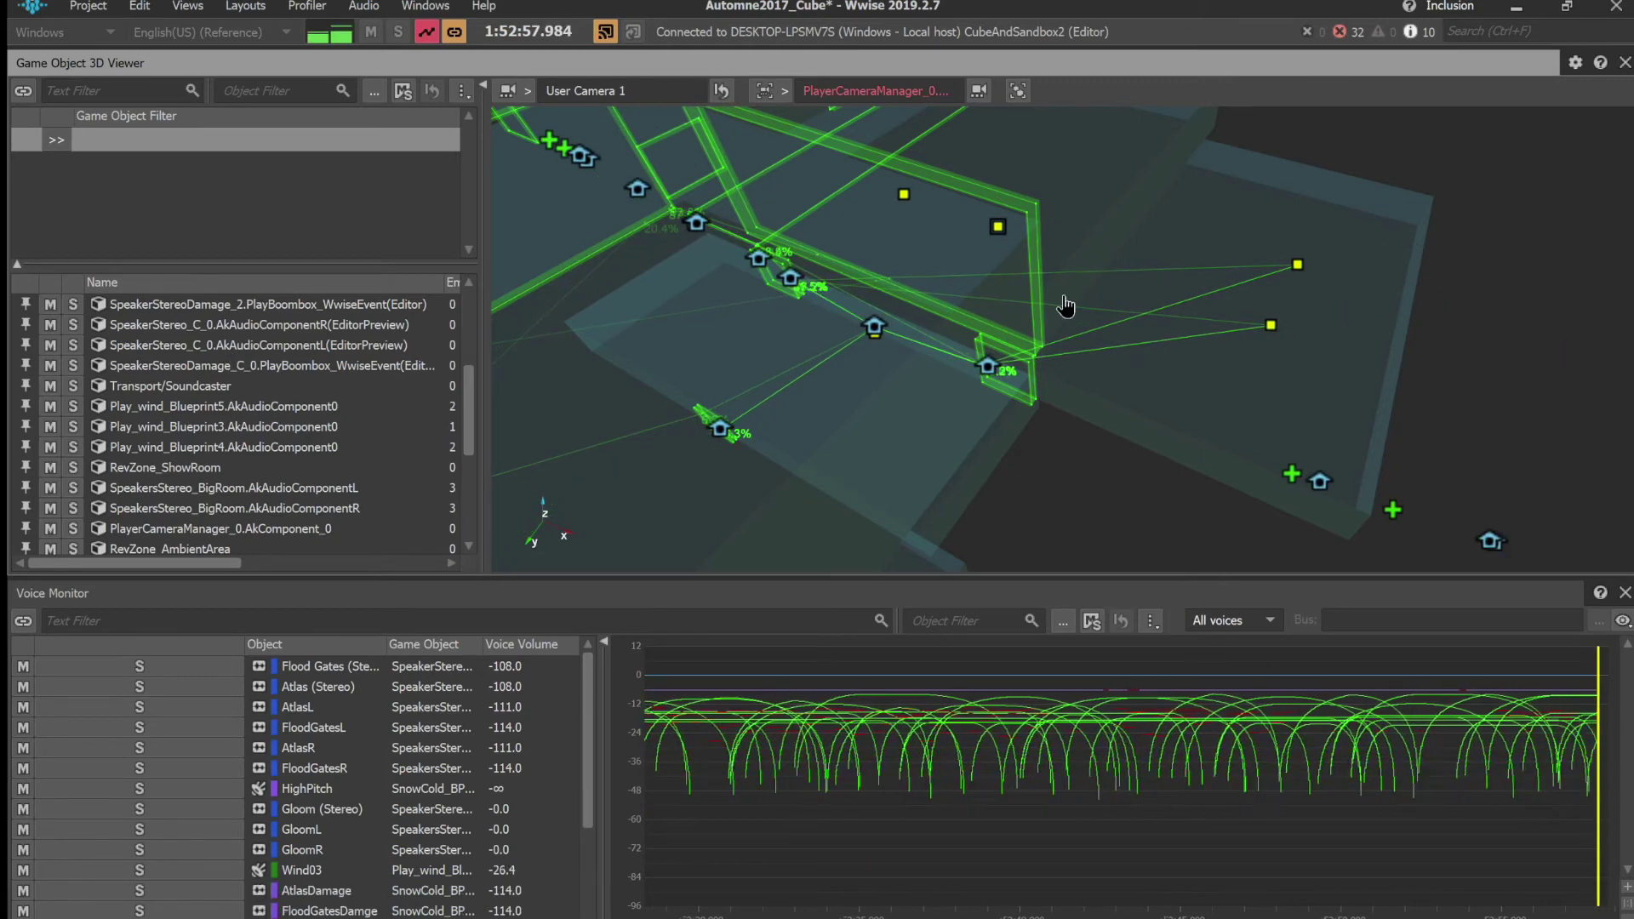
# Step: Switch to Wwise and examine the sound paths bending around the portal edge up close in the Game Object 3D Viewer
pyautogui.scroll(3, 933, 376)
pyautogui.moveTo(906, 431); pyautogui.dragTo(897, 431)
pyautogui.moveTo(695, 351); pyautogui.dragTo(902, 346, button='middle')
pyautogui.scroll(3, 979, 334)
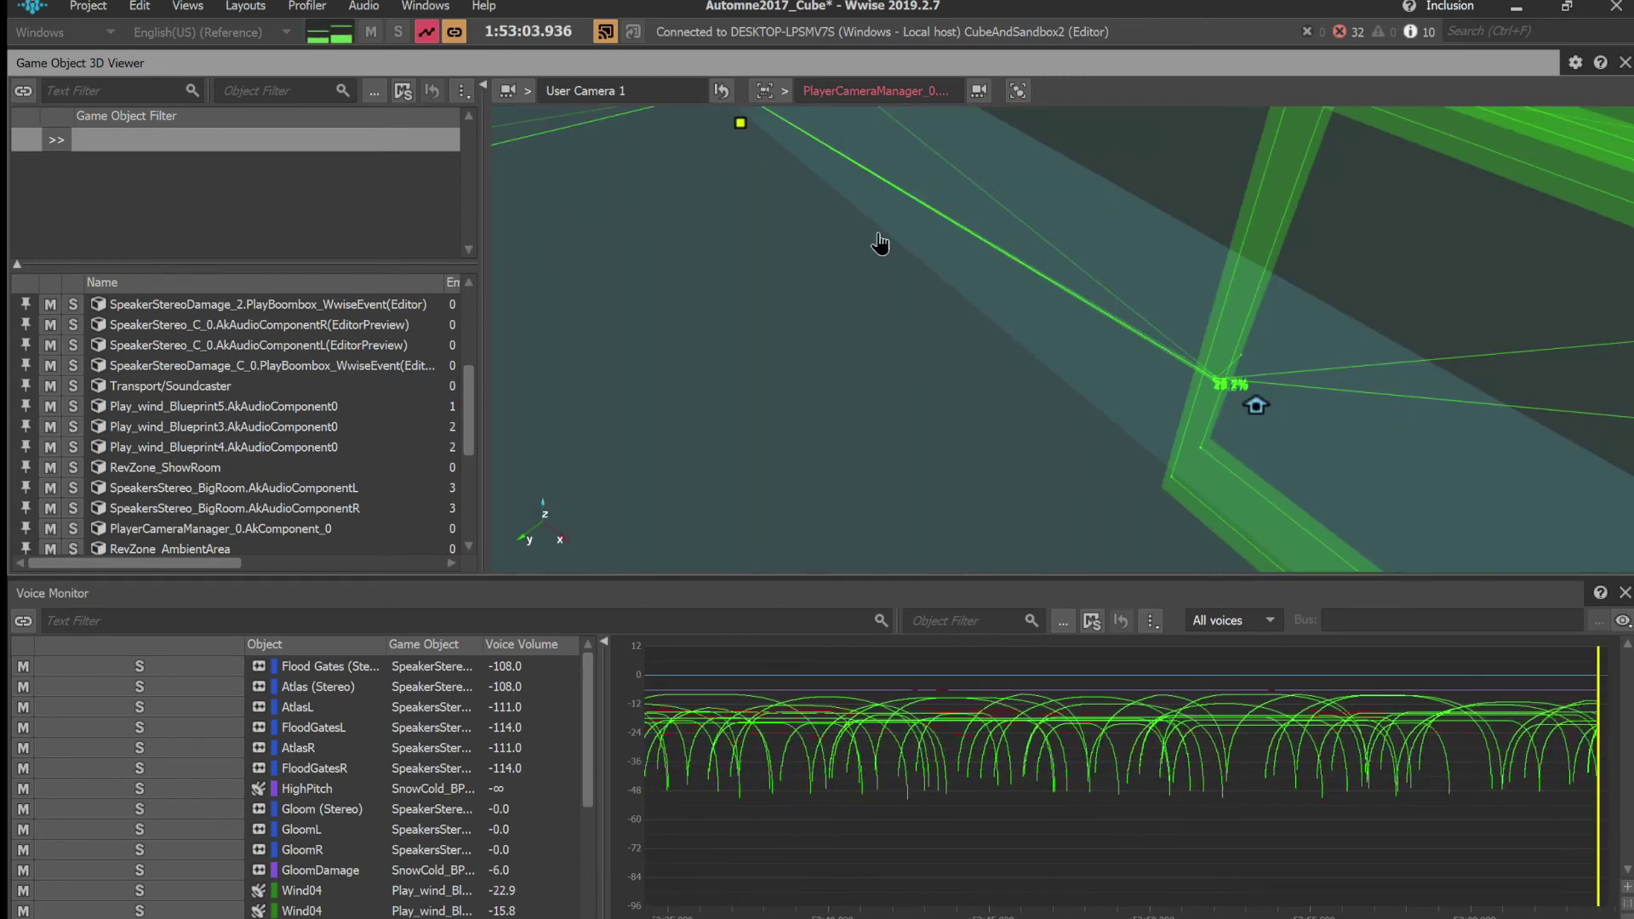
pyautogui.scroll(2, 881, 241)
pyautogui.scroll(-3, 881, 249)
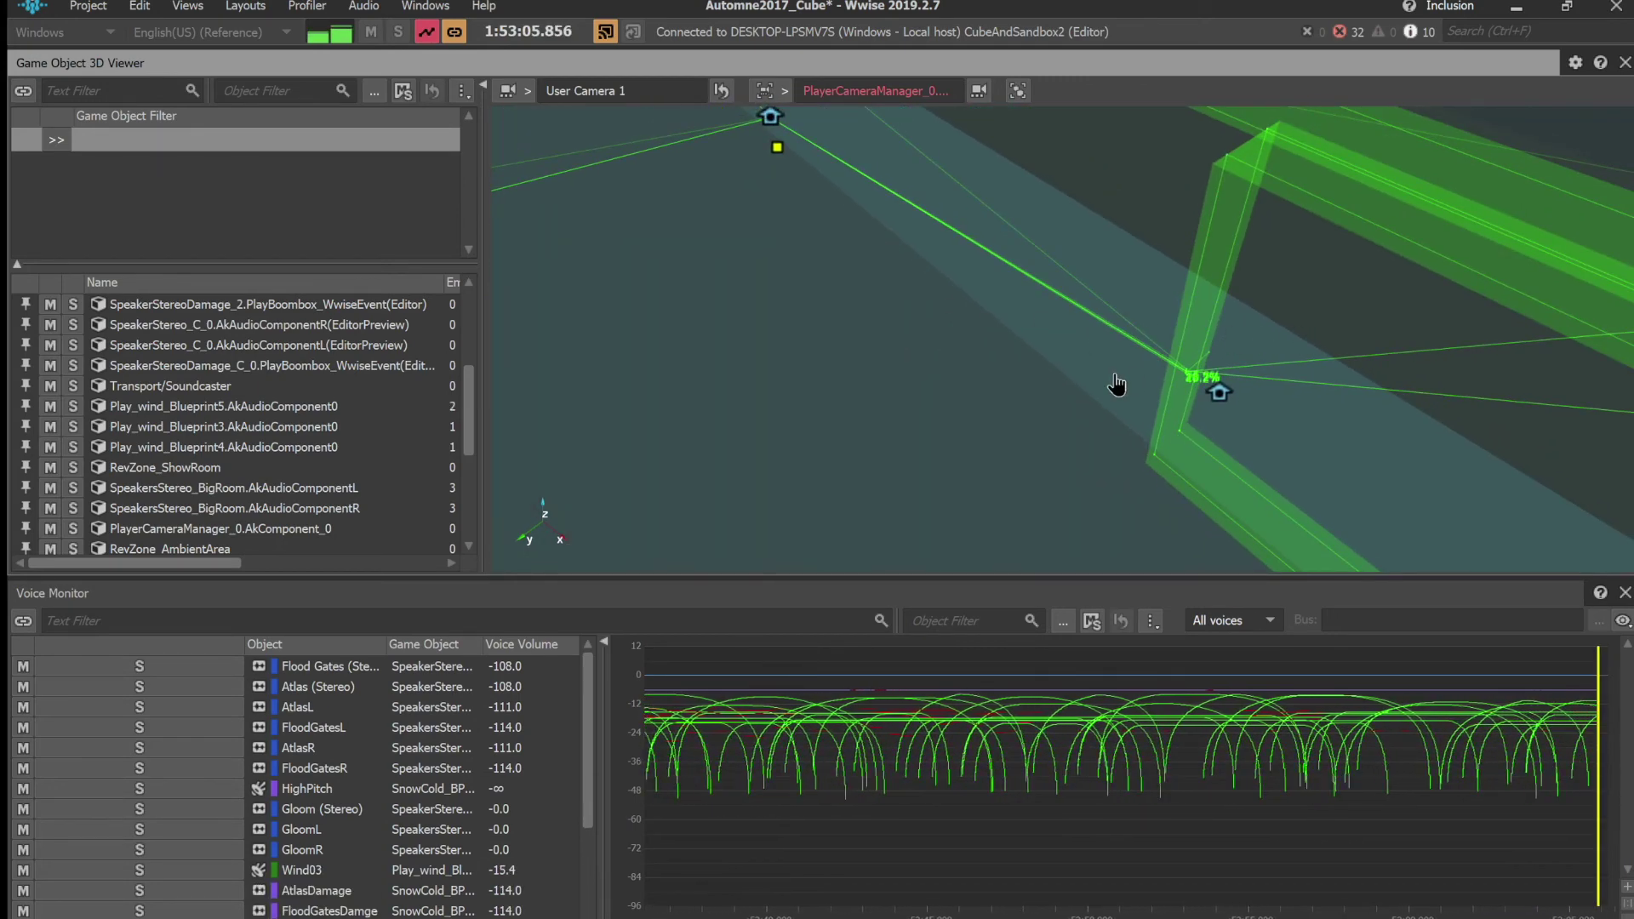
pyautogui.moveTo(937, 392); pyautogui.dragTo(951, 380)
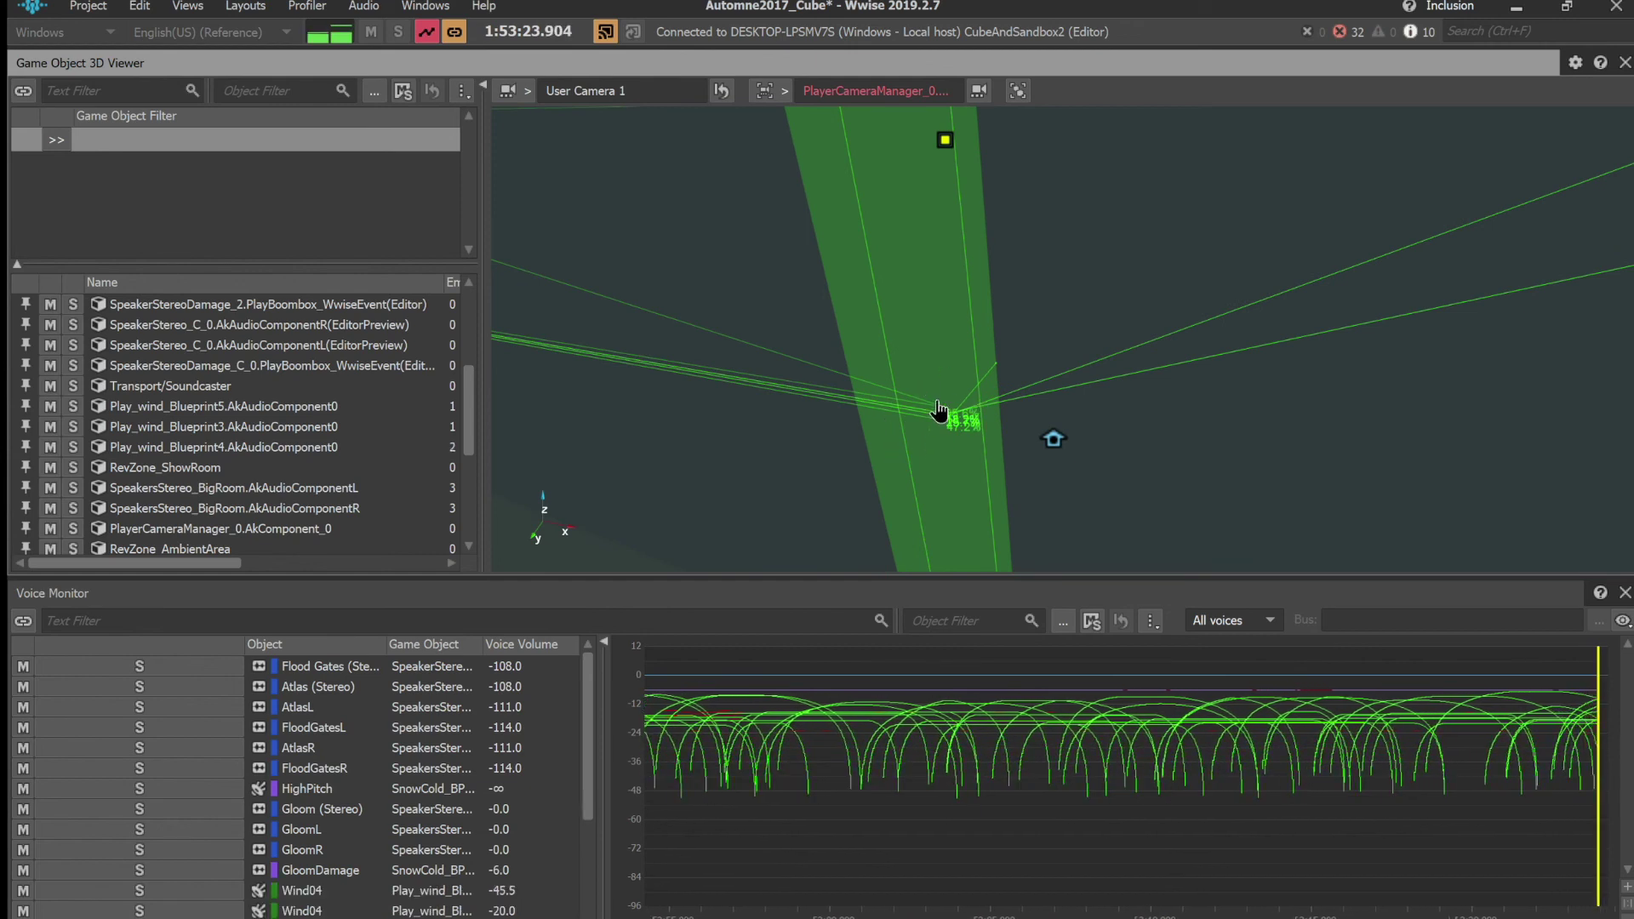
# Step: Examine the whole portal frame and follow the diffraction paths from the listener to the neighbouring portal in the 3D view
pyautogui.moveTo(865, 455); pyautogui.dragTo(962, 392, button='middle')
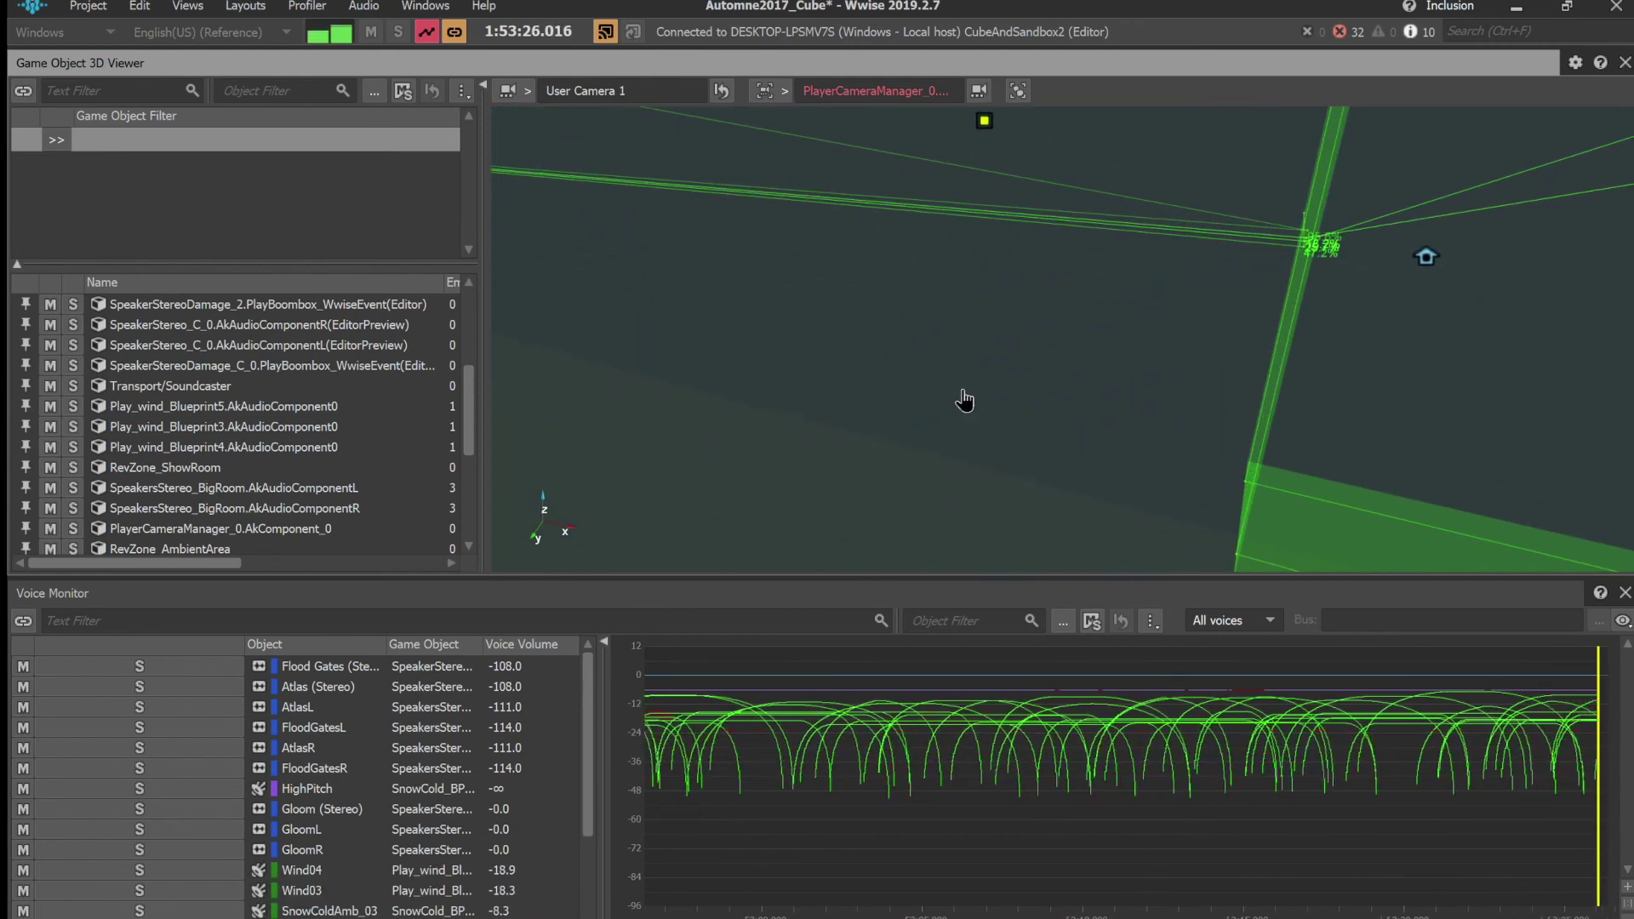
pyautogui.scroll(-3, 962, 391)
pyautogui.scroll(3, 942, 324)
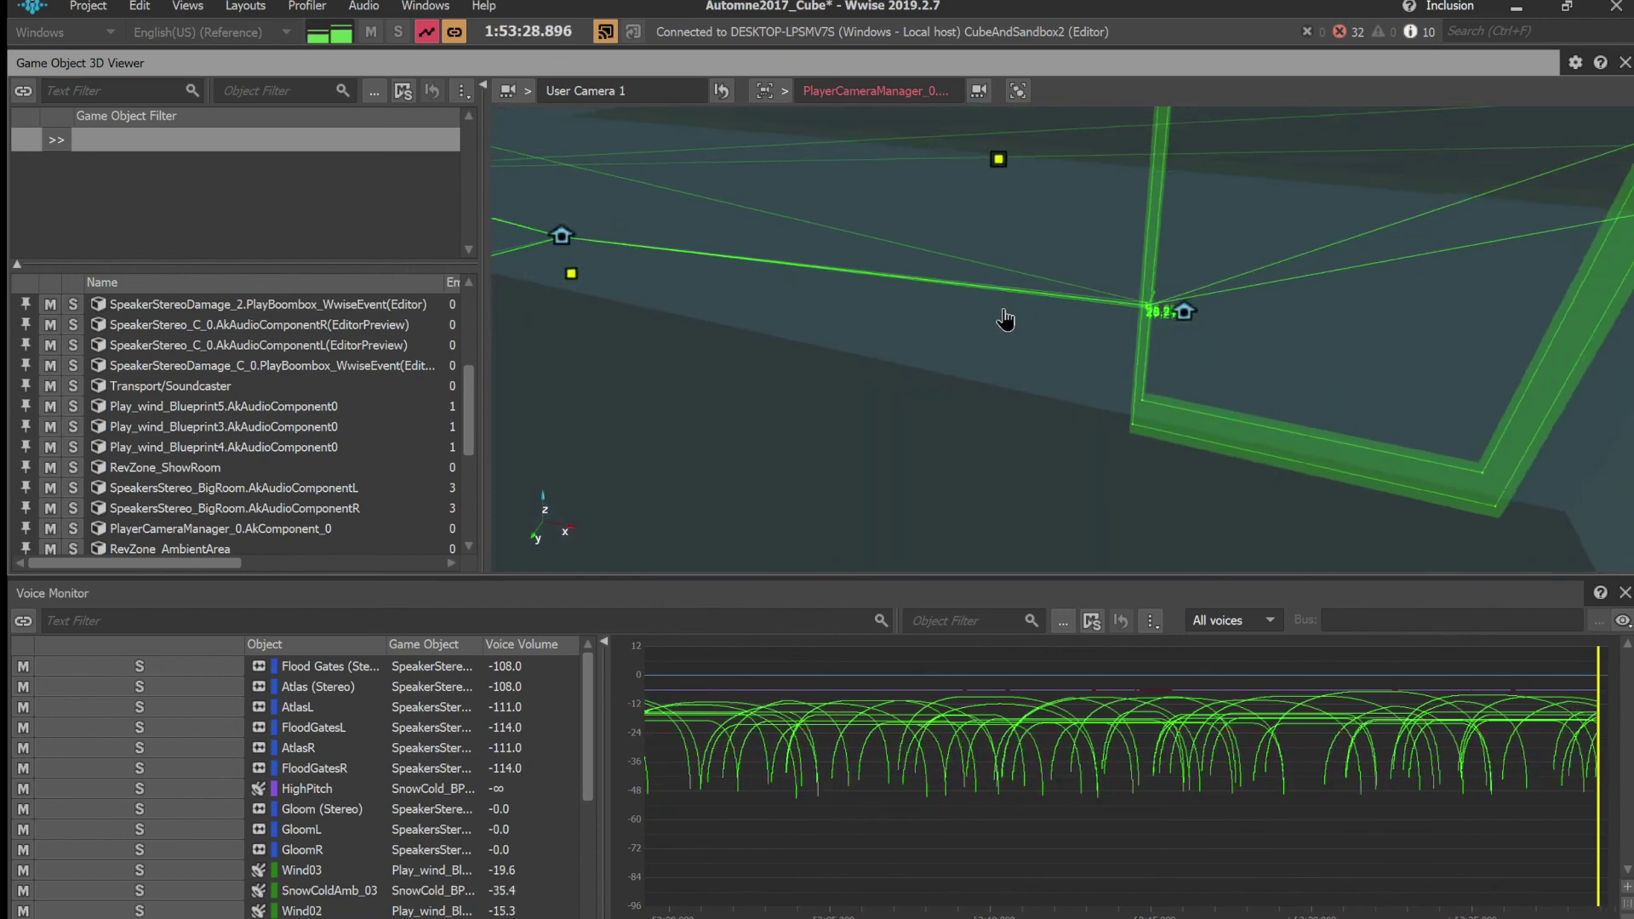
pyautogui.scroll(-3, 1005, 340)
pyautogui.moveTo(1003, 347); pyautogui.dragTo(1367, 446)
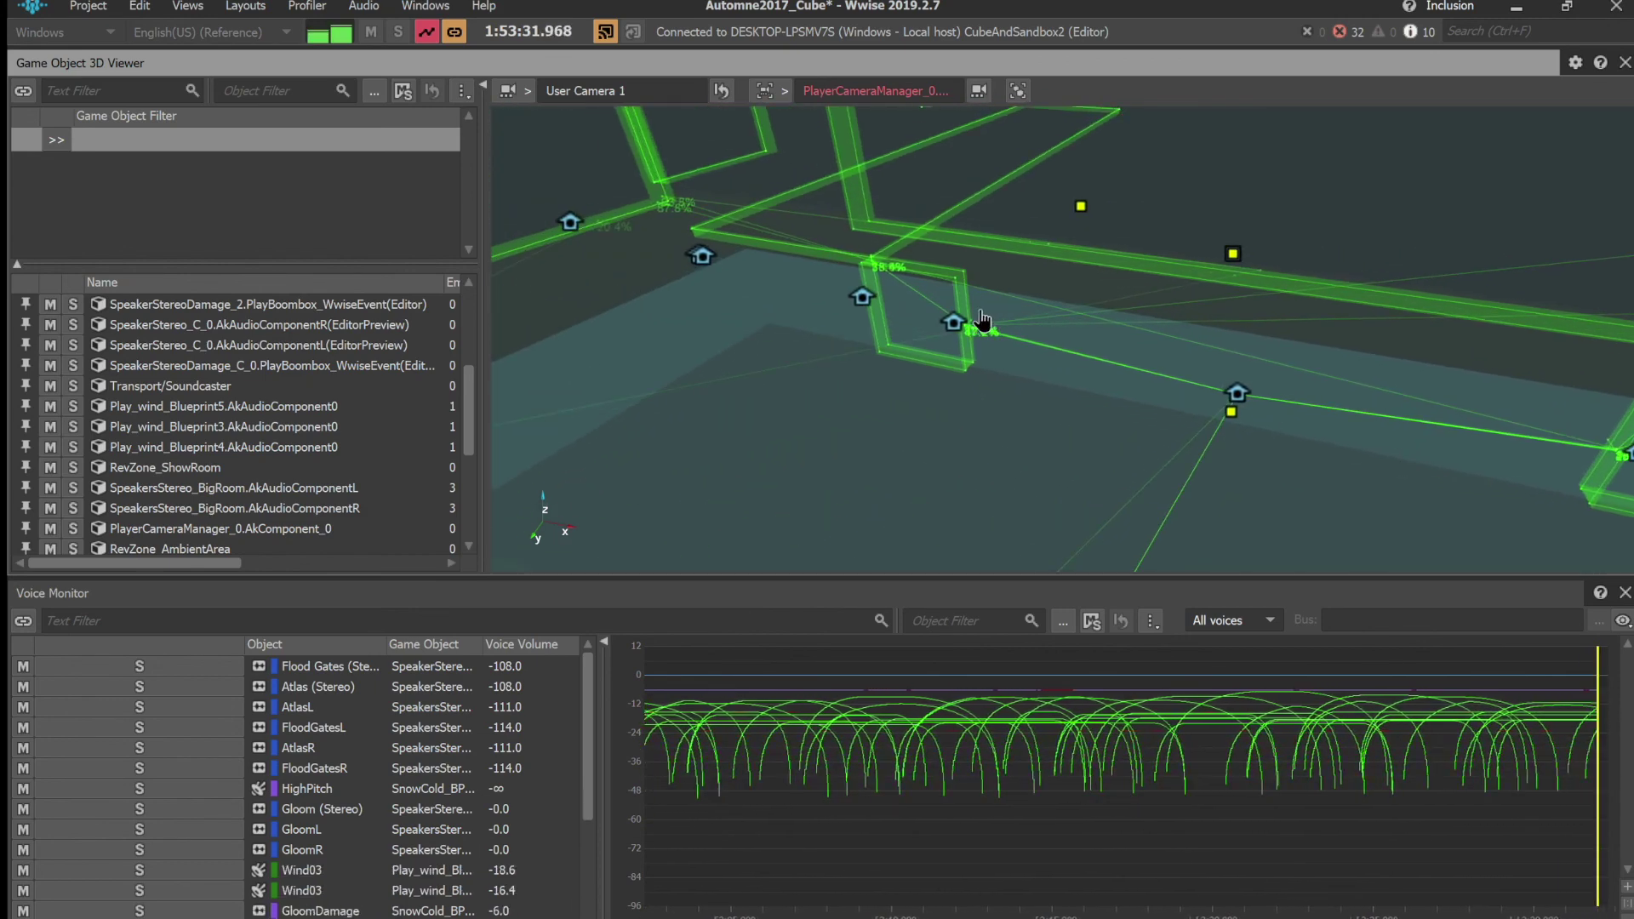